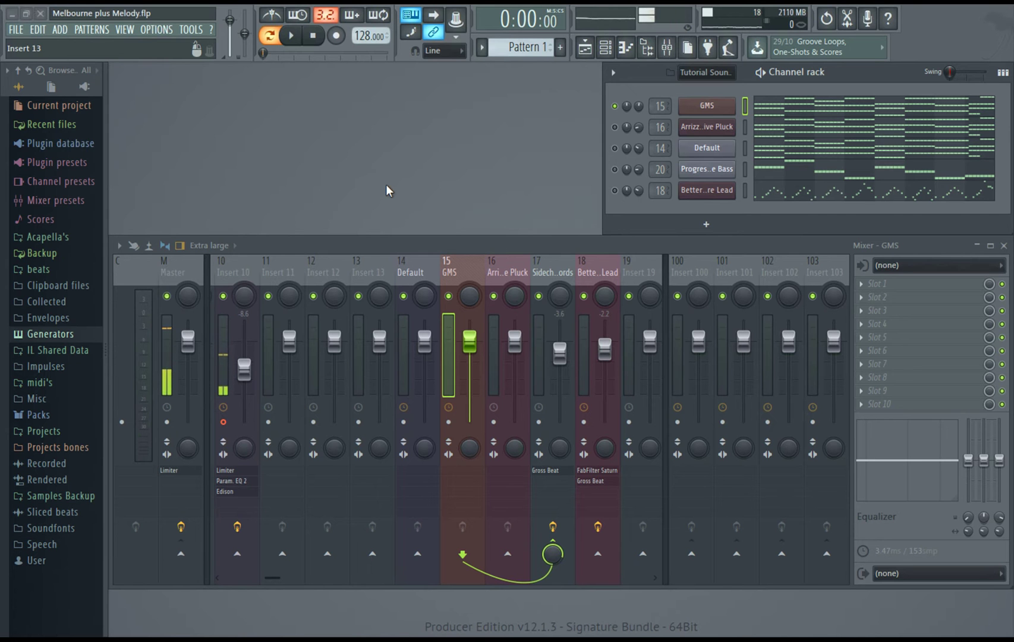
Step: Enable the Arrizz Progressive Pluck and Default channels and audition the pattern once
left_click(614, 126)
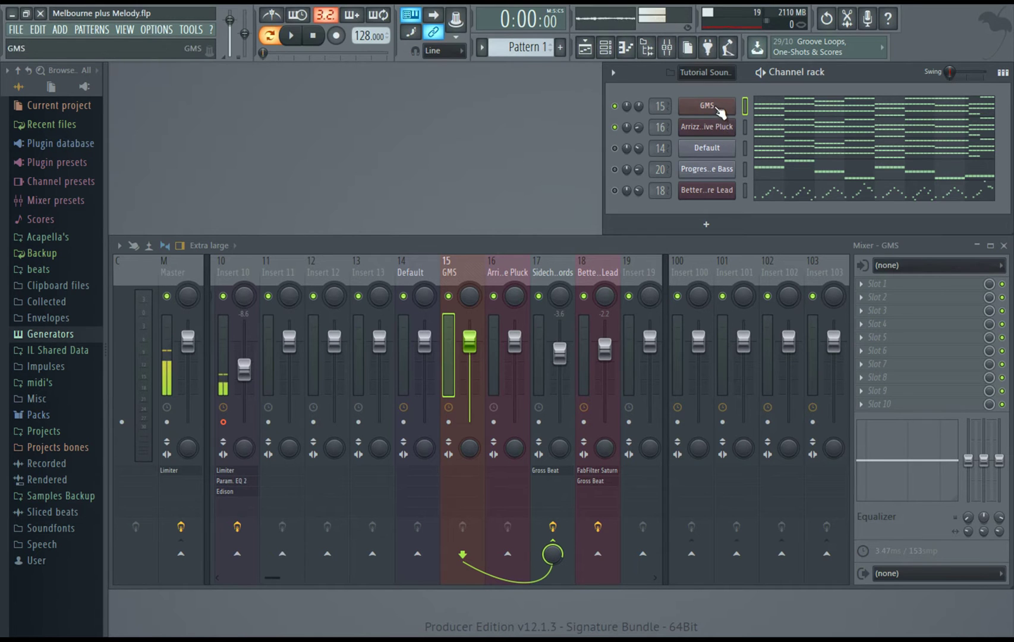
left_click(615, 148)
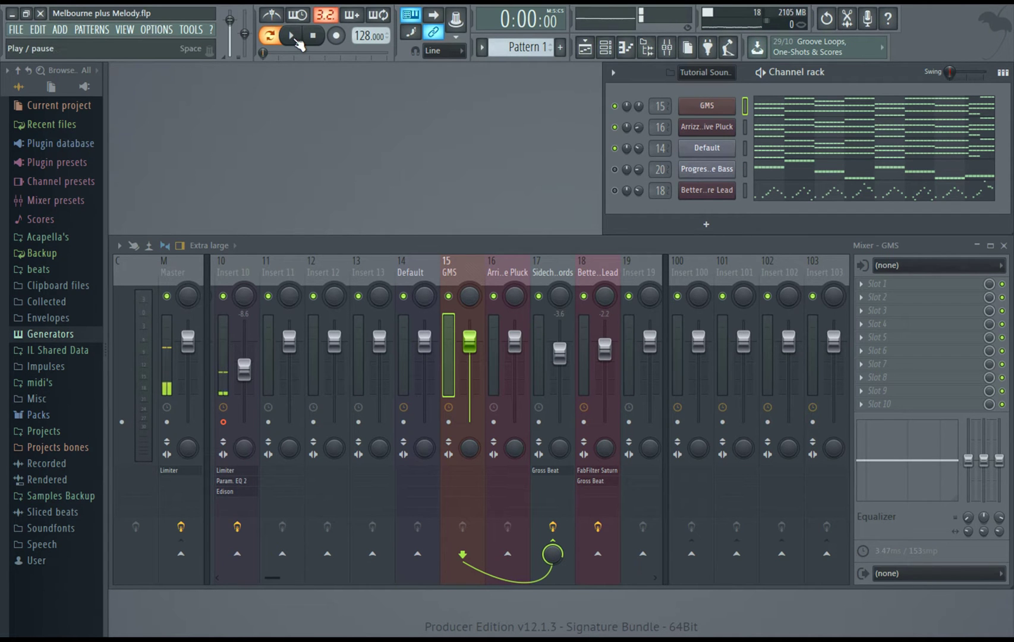
left_click(292, 36)
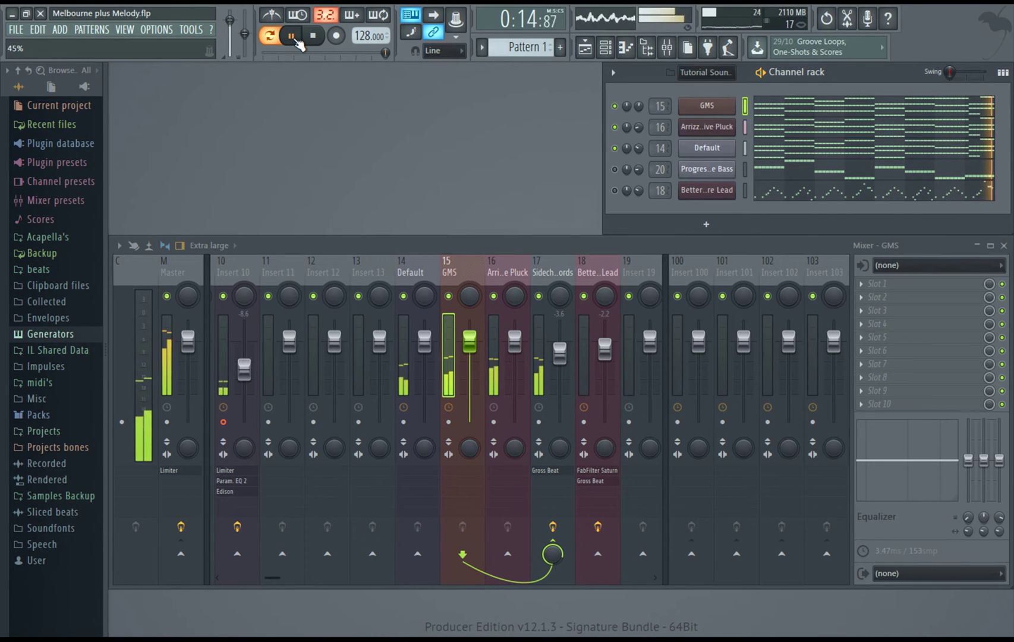
left_click(292, 37)
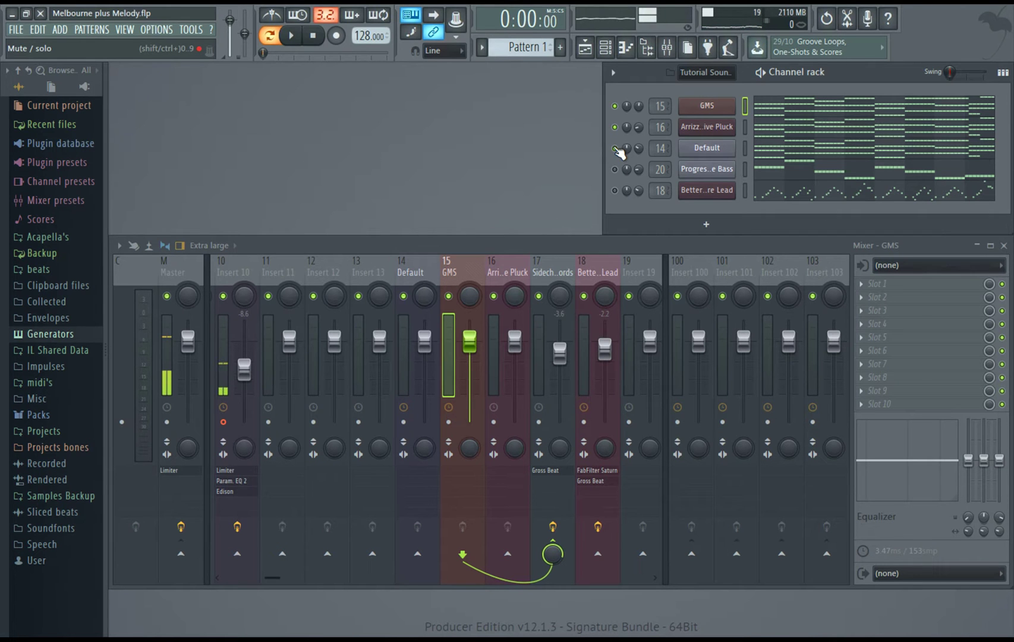
Step: Open the GMS, Arrizz Pluck and Sytrus Default synth windows, then close Sytrus
left_click(716, 105)
left_click(715, 129)
left_click(711, 148)
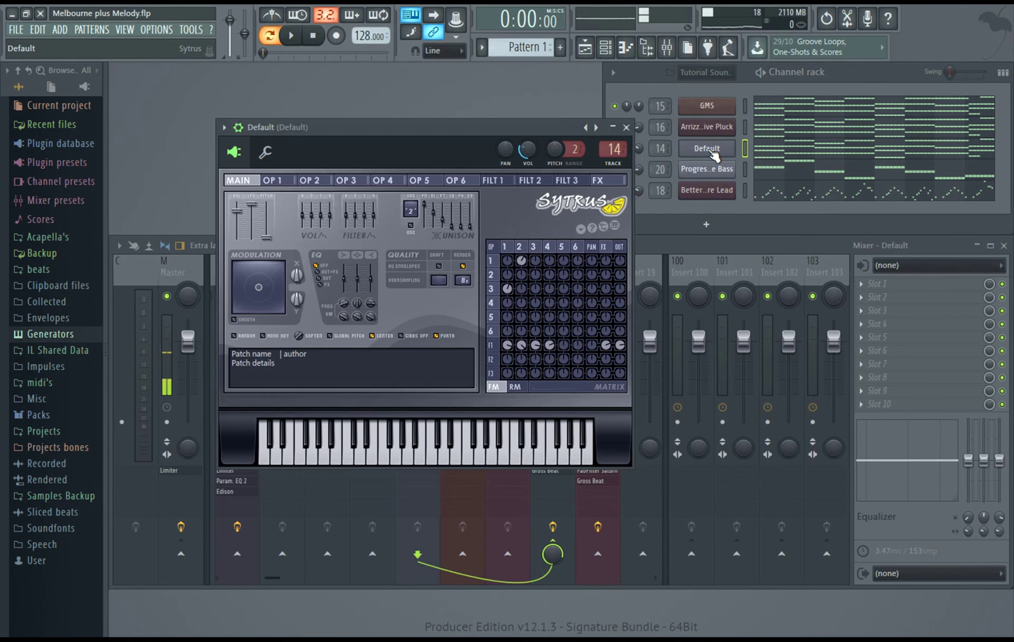
left_click(626, 128)
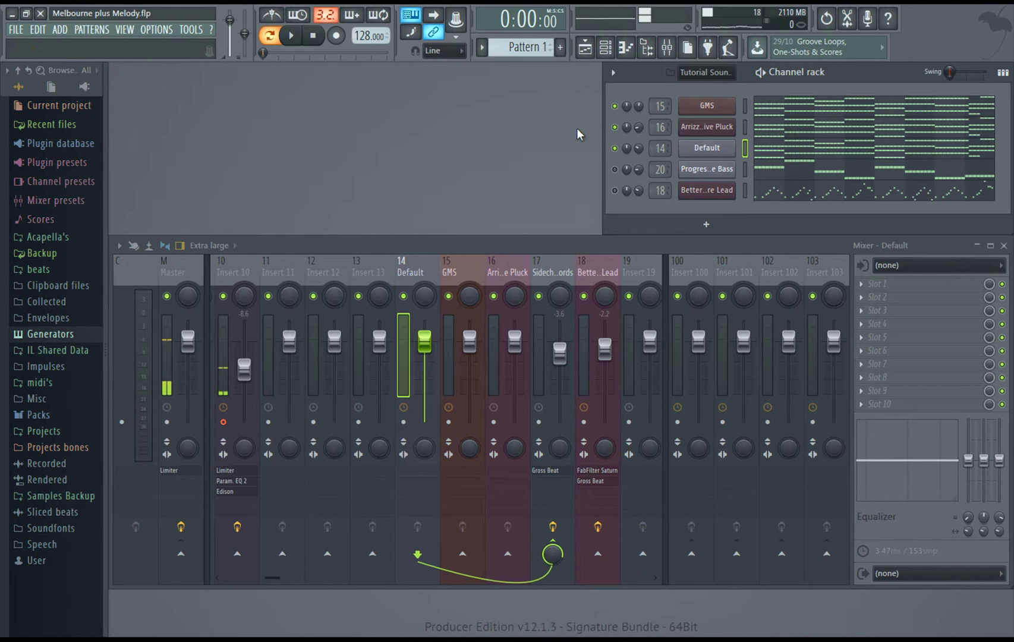
Step: Bring up GMS settings, play and stop the pattern, and nudge the GMS window right
left_click(707, 105)
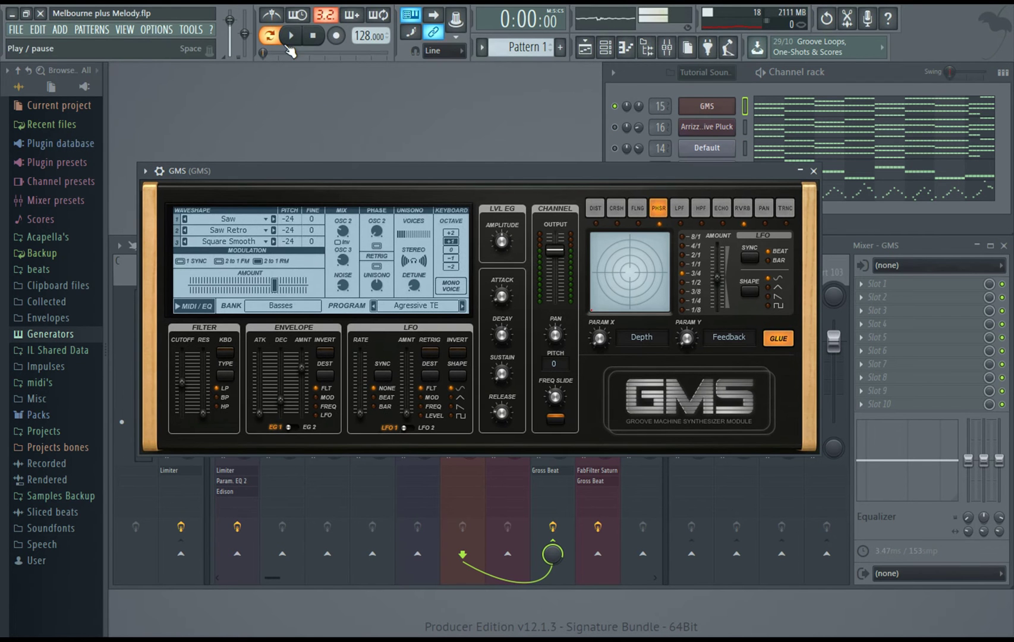
left_click(292, 36)
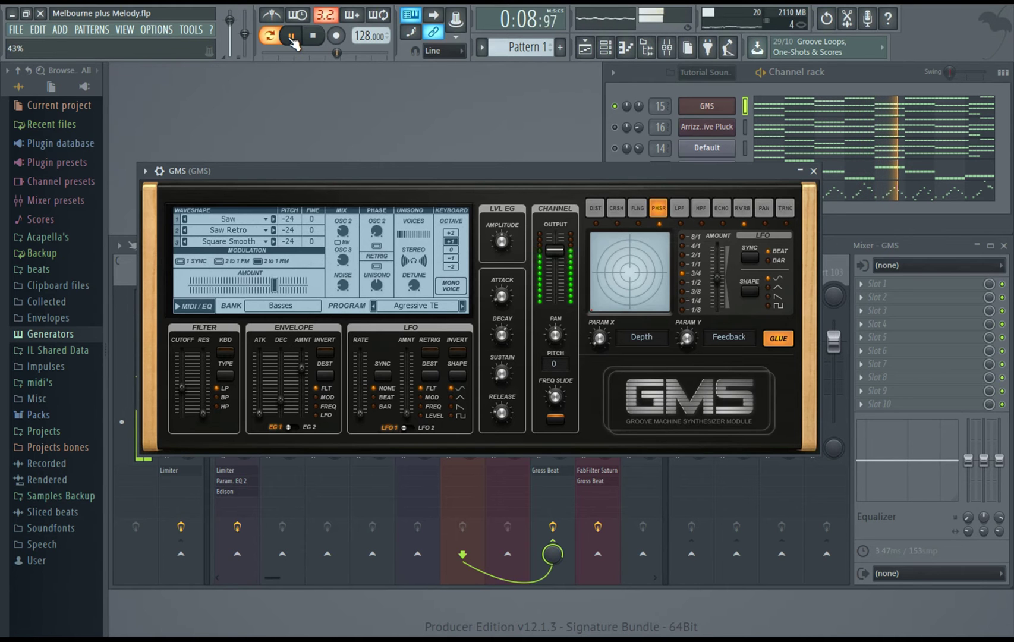
left_click(292, 38)
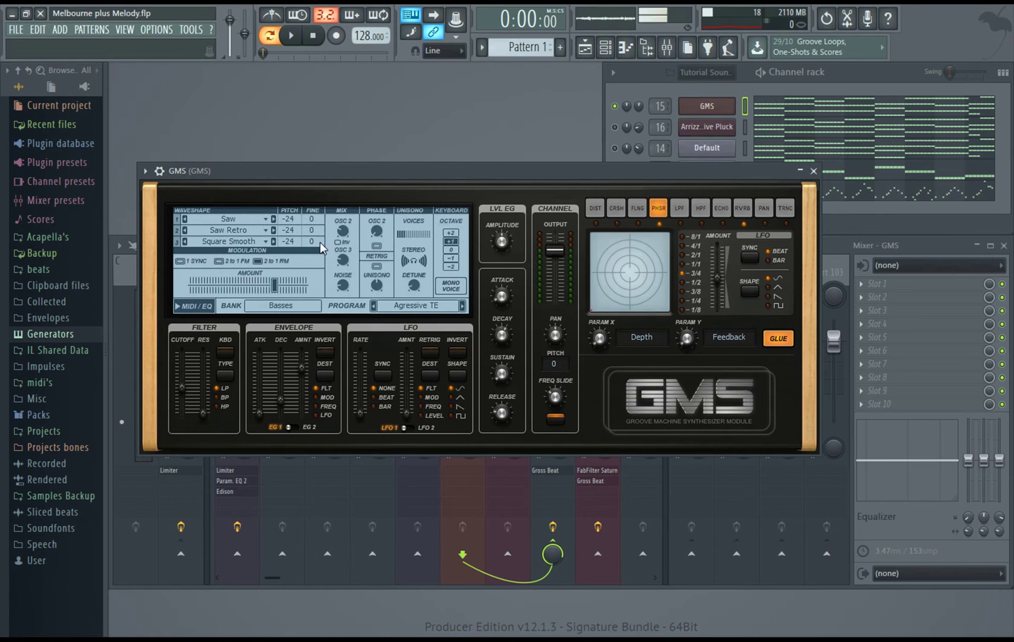
left_click_drag(282, 169, 298, 170)
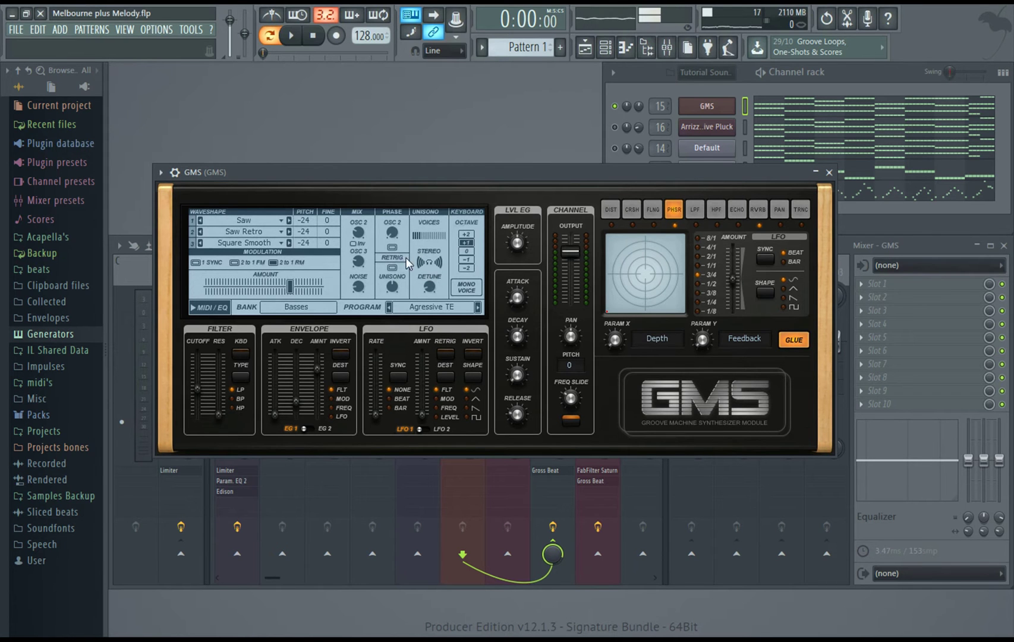
Step: Keep Saw on GMS oscillator 1 and lower modulation amount to 0.37 % during playback
left_click(259, 220)
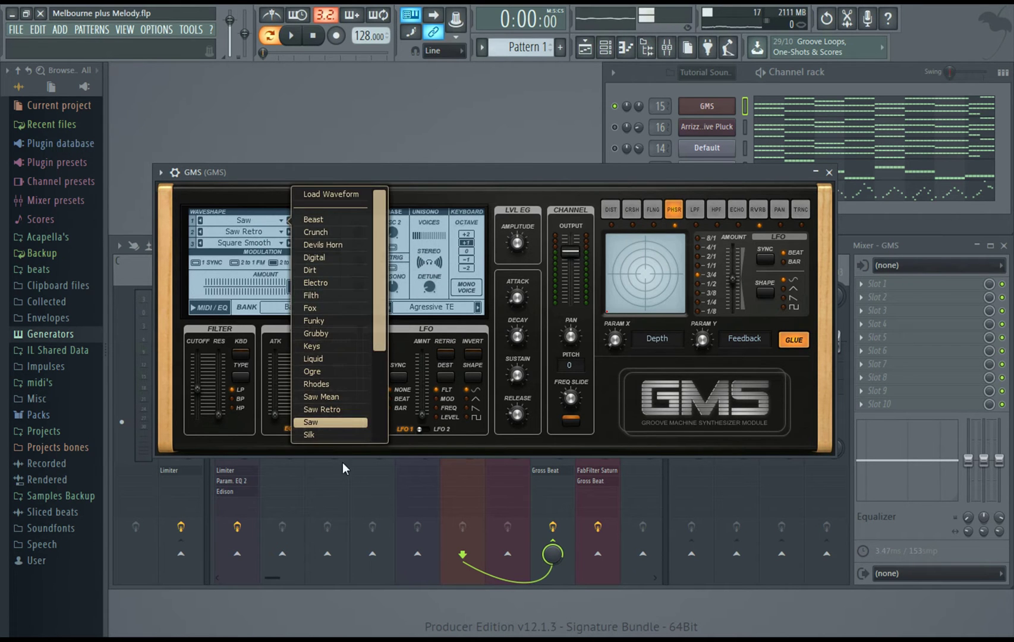
scroll(362, 317, "down", 3)
scroll(365, 340, "up", 1)
scroll(364, 357, "up", 1)
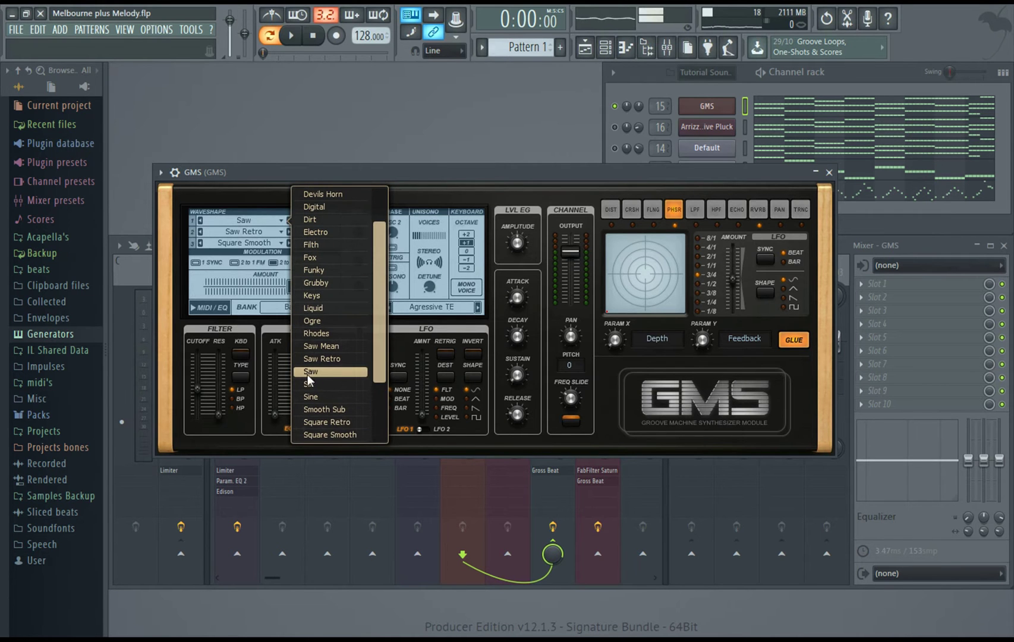
scroll(369, 363, "up", 1)
scroll(385, 350, "up", 1)
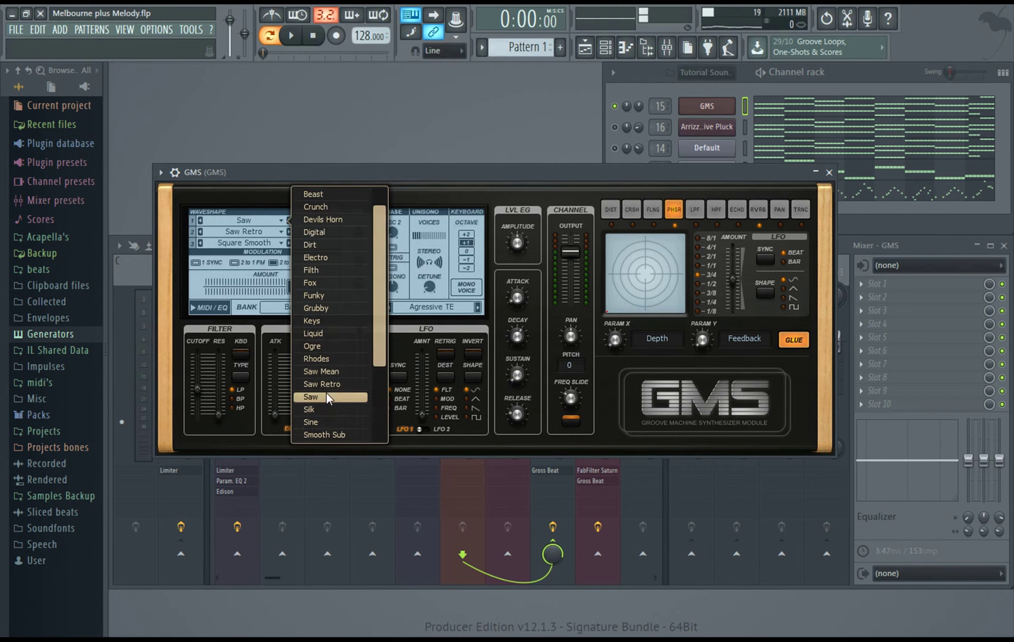
left_click(326, 396)
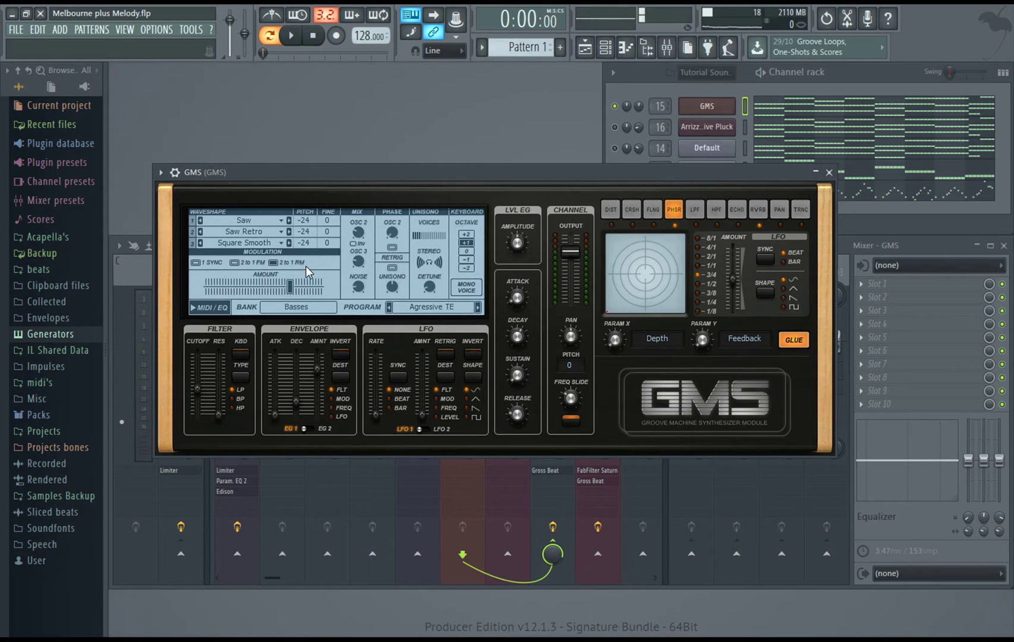
left_click(291, 36)
mouse_move(289, 286)
left_mouse_down()
mouse_move(248, 285)
mouse_move(320, 279)
mouse_move(210, 285)
mouse_move(306, 286)
left_mouse_up()
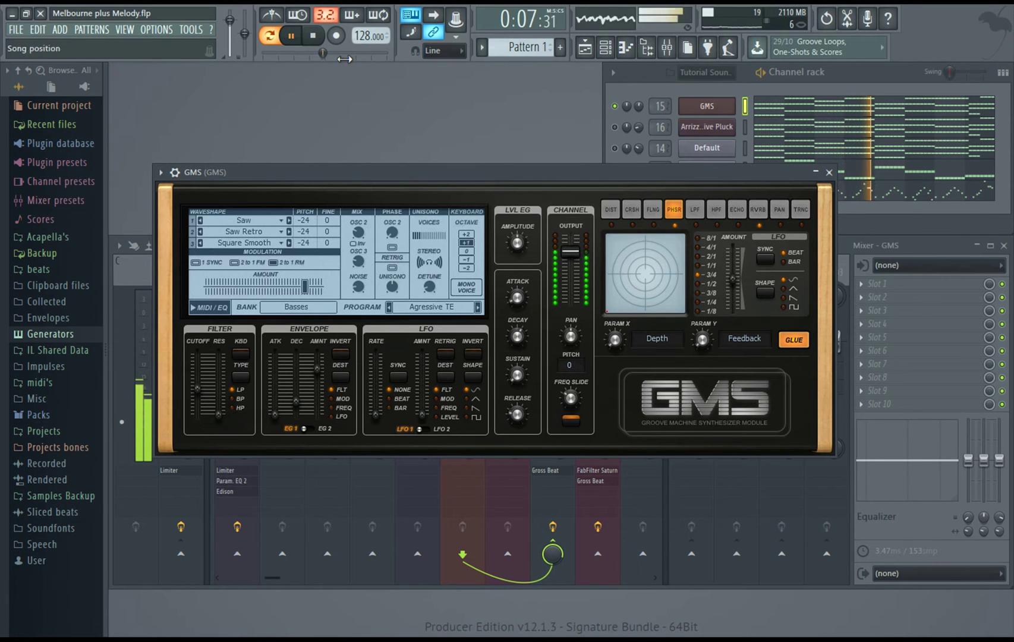
Step: Stop playback, reset to the start, and audition the pattern once more
left_click(313, 34)
left_click(304, 287)
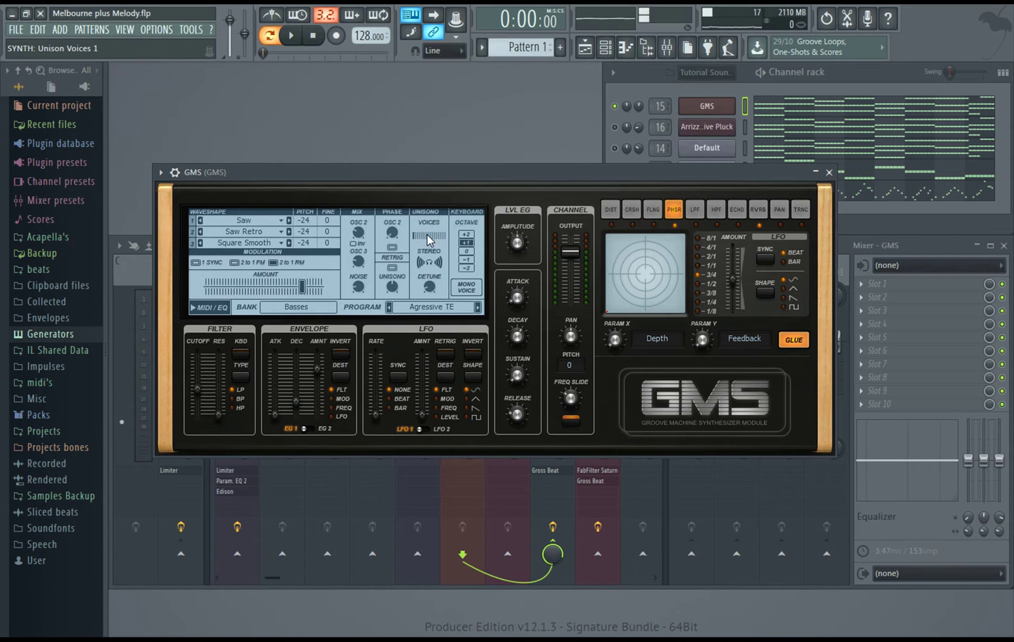
left_click(292, 36)
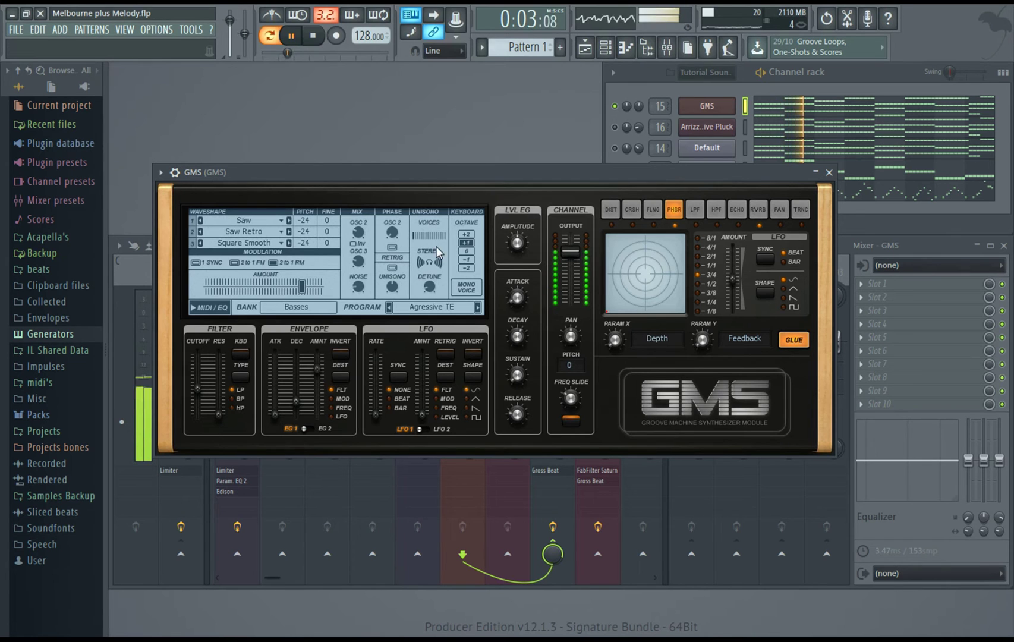
left_click(315, 38)
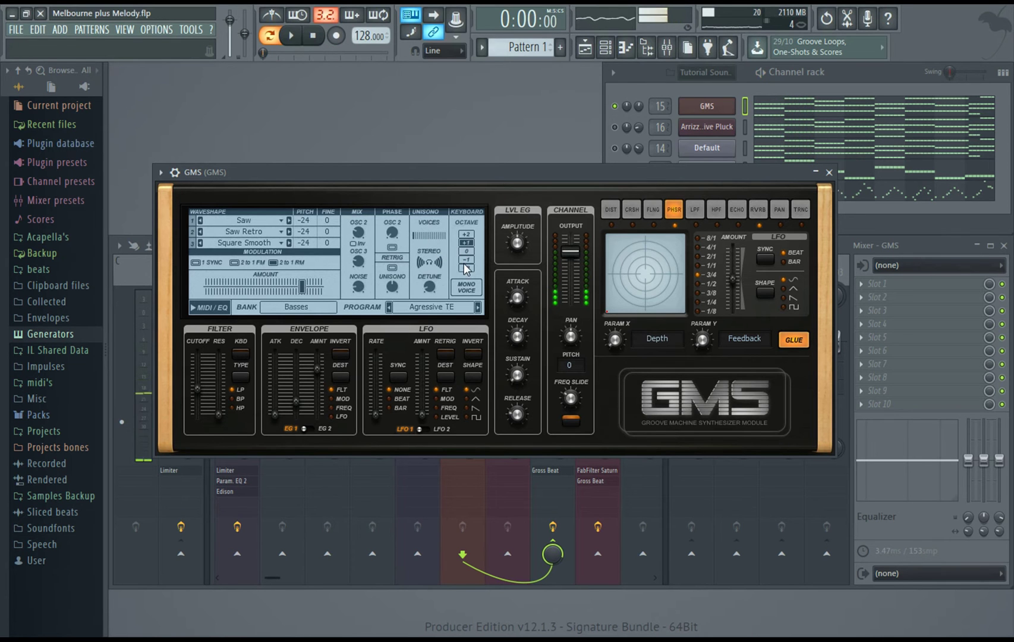
Step: Raise GMS unison voices to 2, overshoot to 8, then settle on 4 while auditioning
left_click(430, 240)
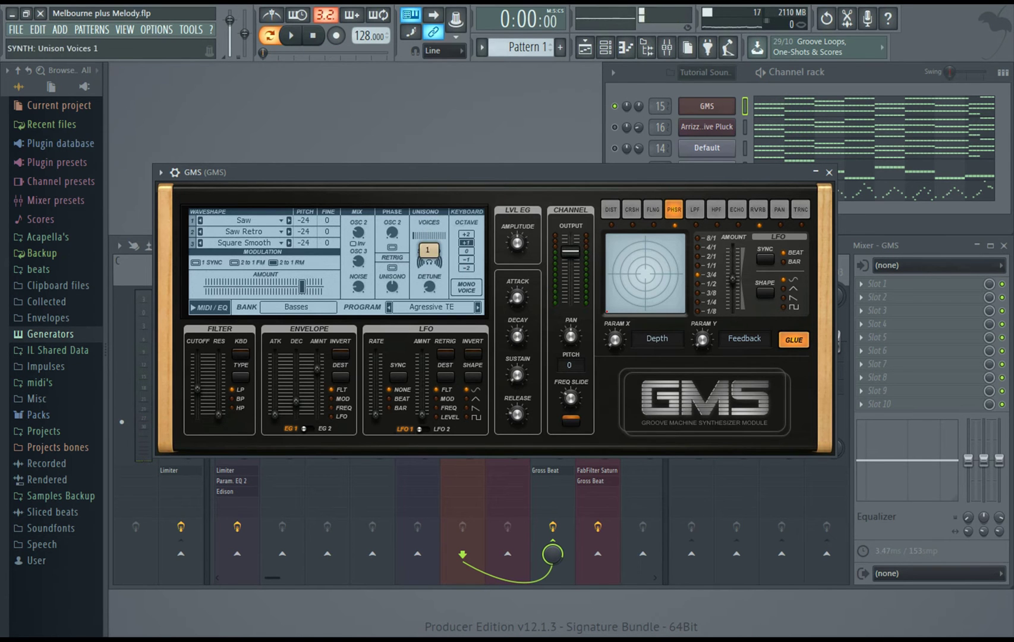
left_click_drag(429, 236, 430, 228)
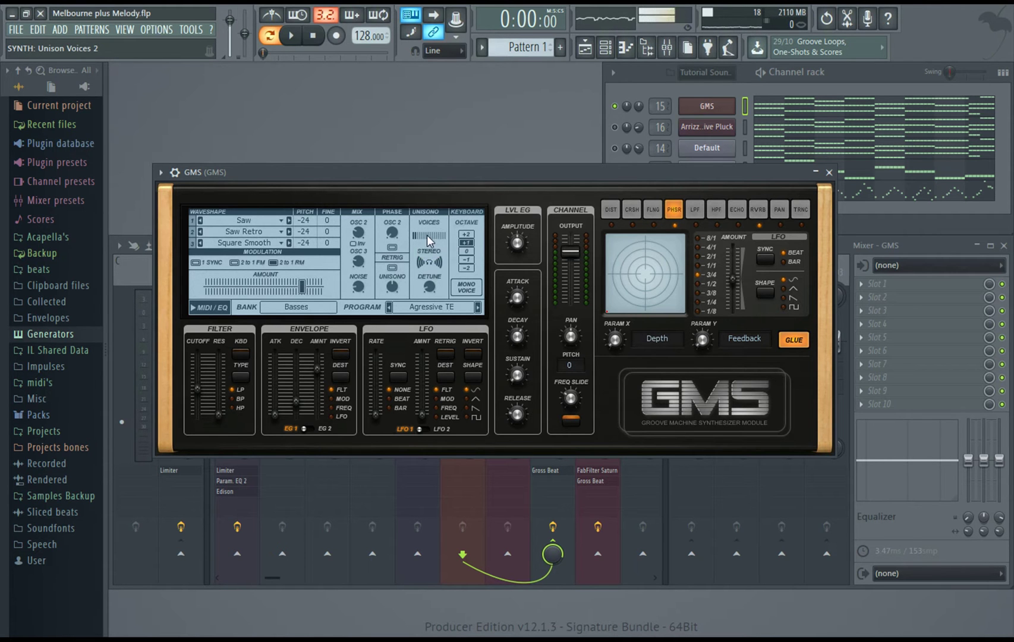
left_click(291, 35)
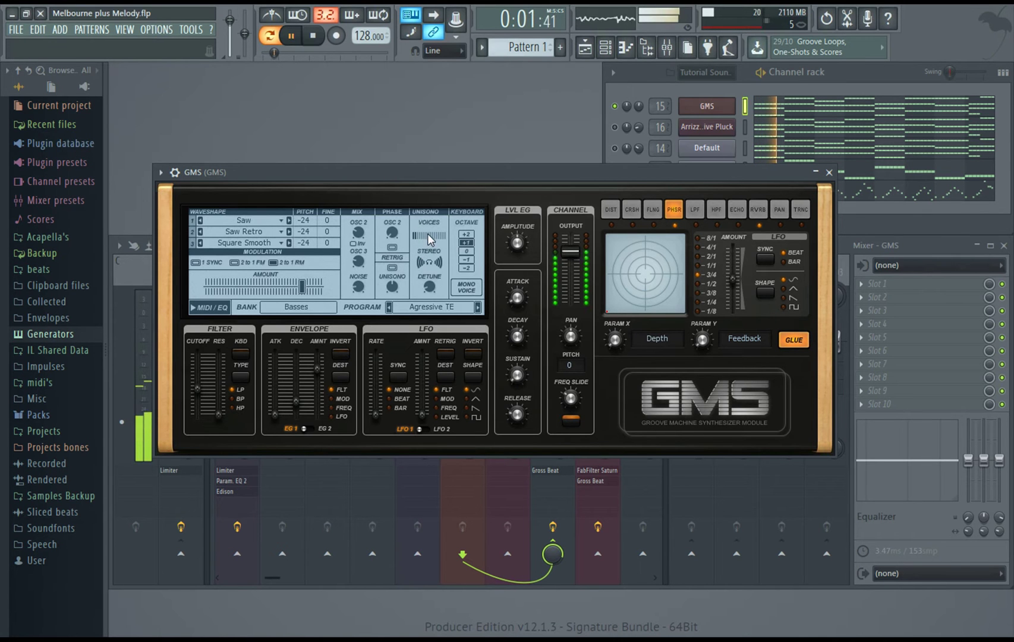
scroll(429, 234, "up", 1)
scroll(430, 234, "up", 1)
scroll(428, 235, "up", 1)
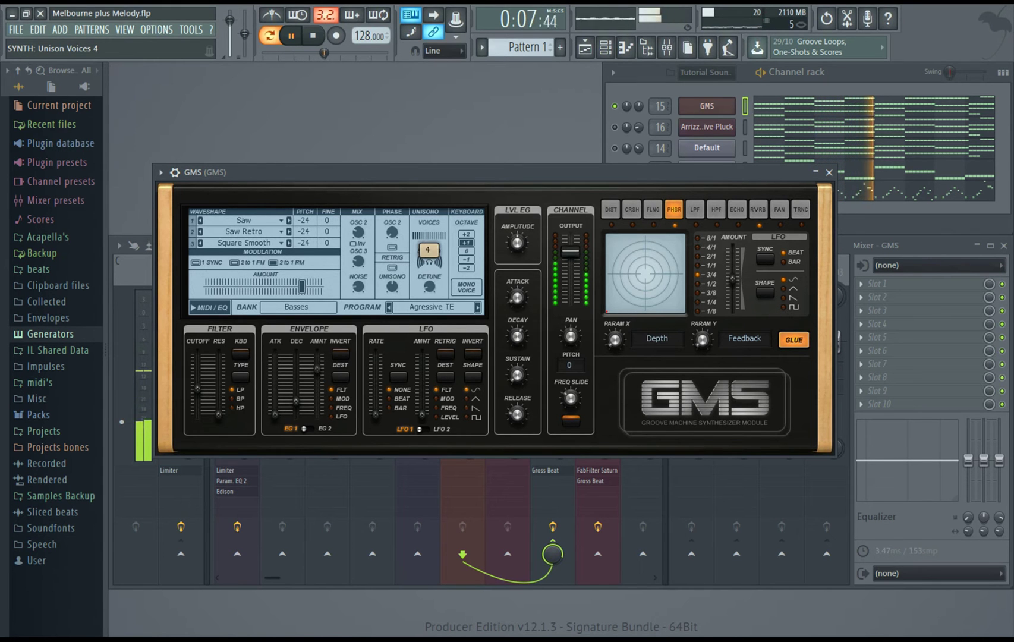
scroll(429, 239, "up", 2)
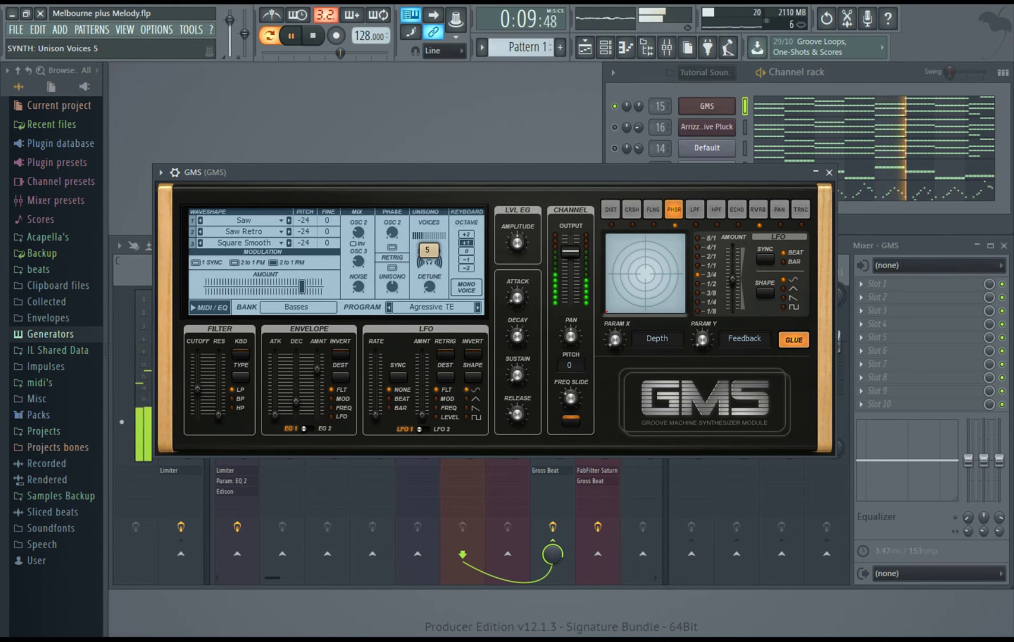
scroll(428, 240, "up", 2)
left_click_drag(429, 240, 428, 258)
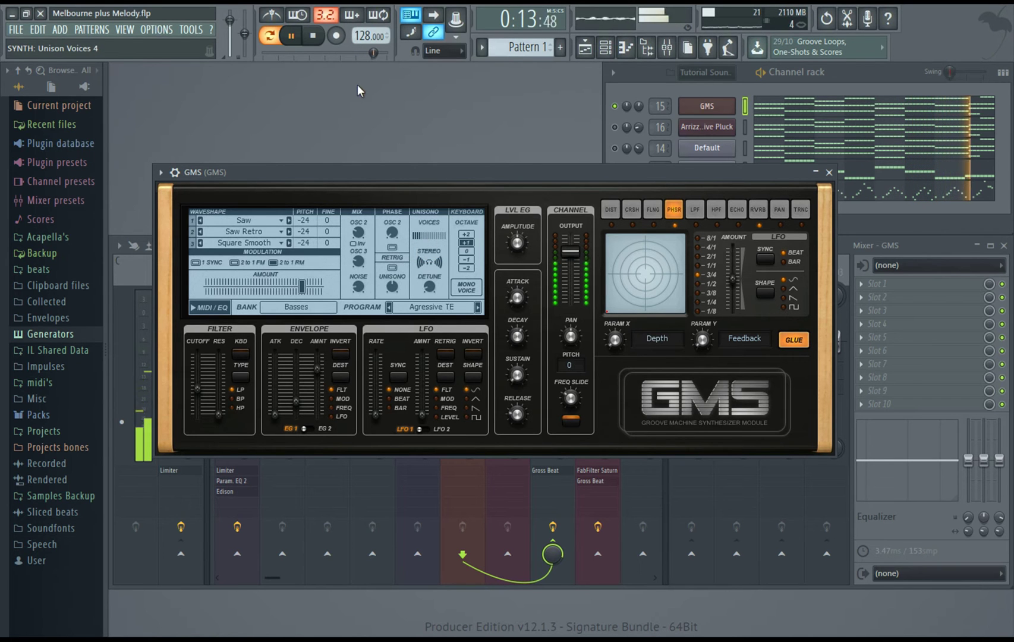
left_click(313, 35)
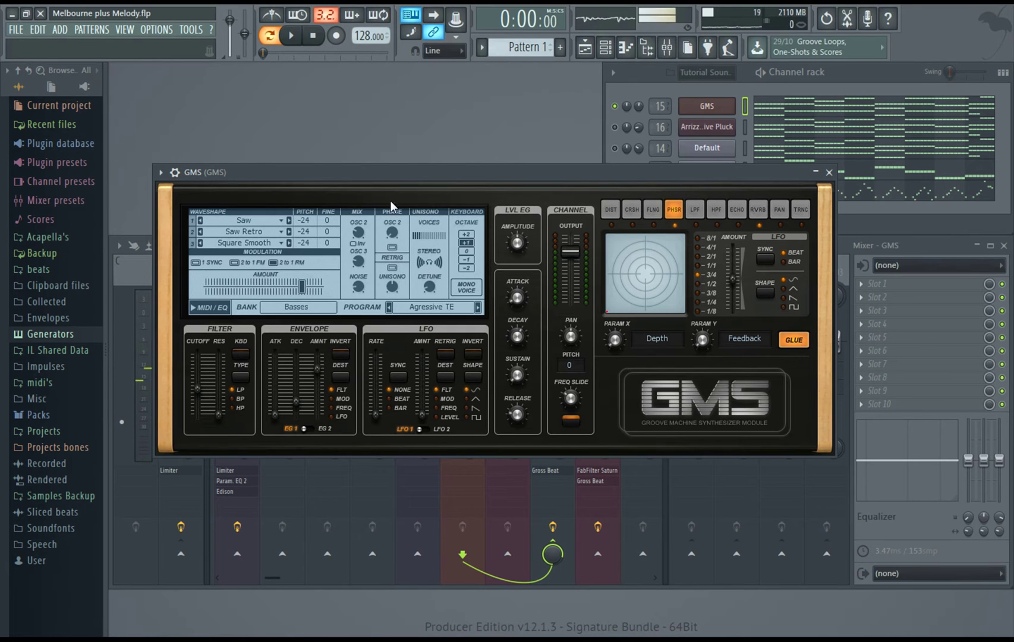
left_click_drag(428, 241, 429, 246)
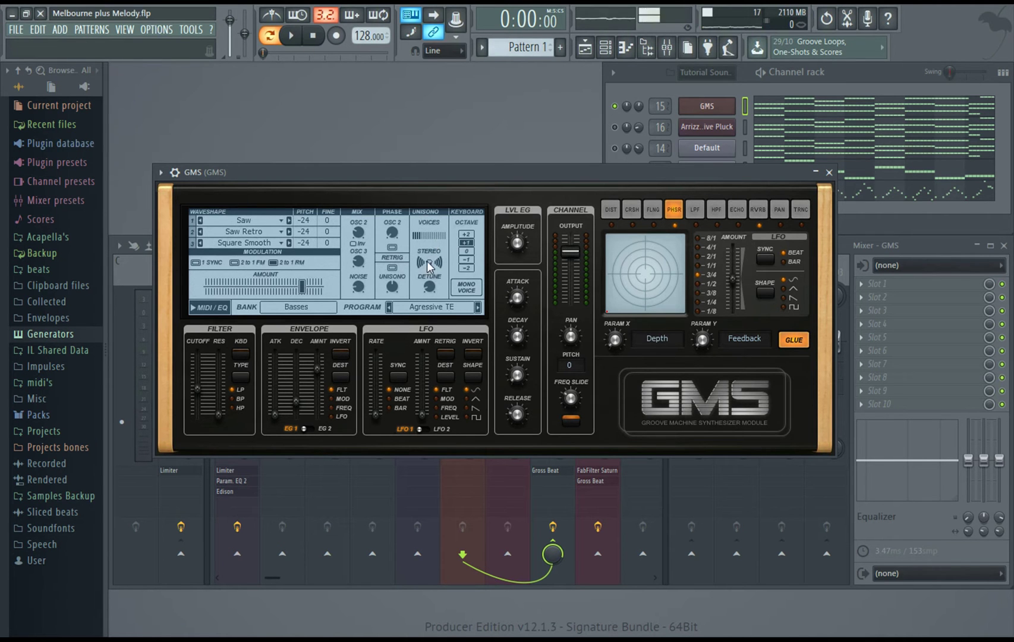
Step: Set GMS Unison Stereo to 1.00 % while the pattern plays, then stop
left_click_drag(427, 265, 426, 269)
left_click(291, 35)
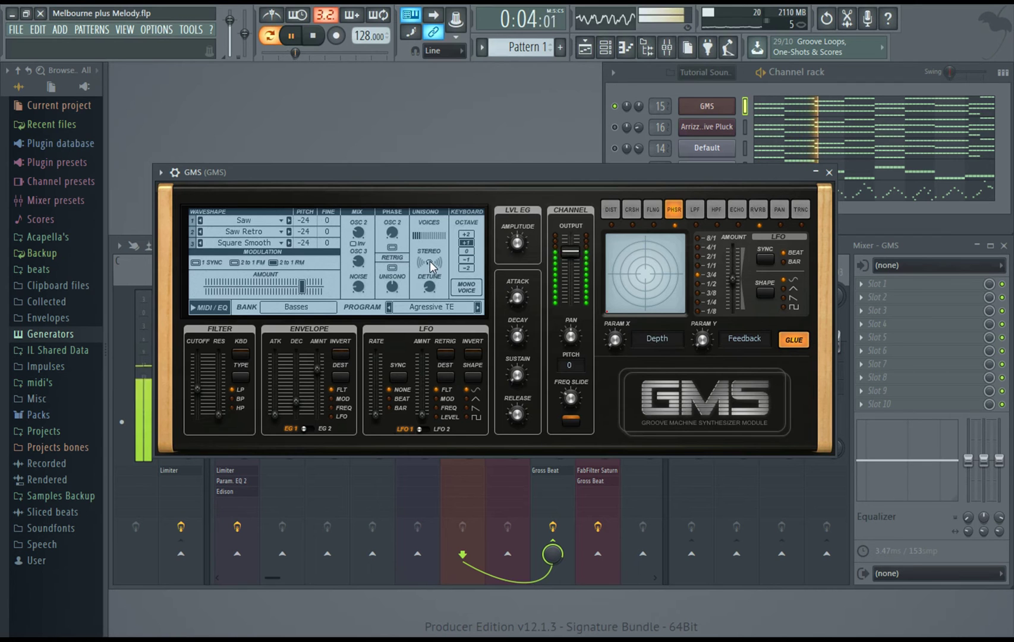
left_click_drag(430, 260, 429, 260)
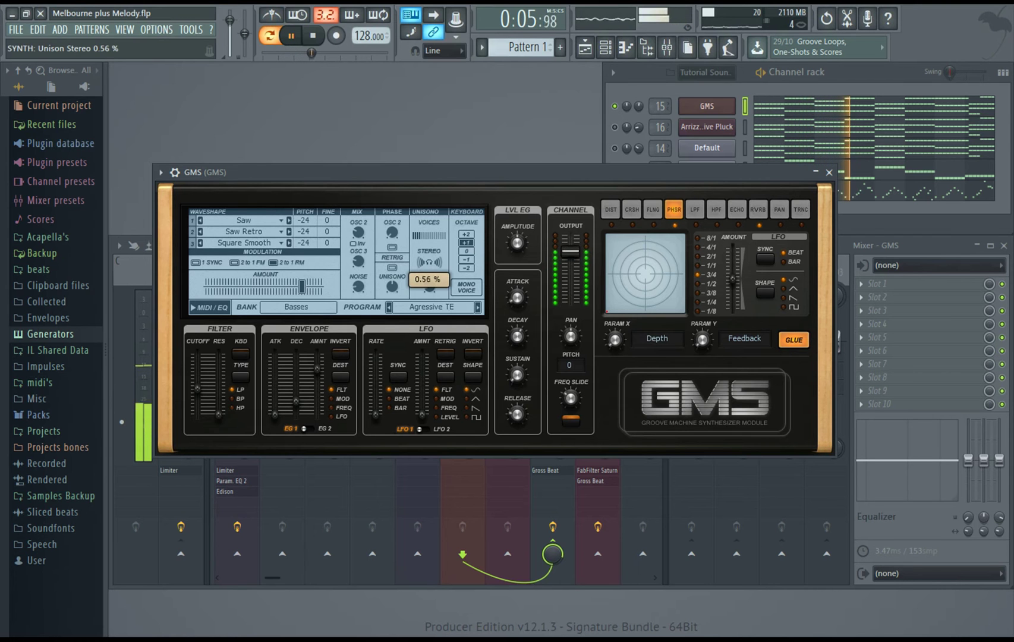
left_click(320, 38)
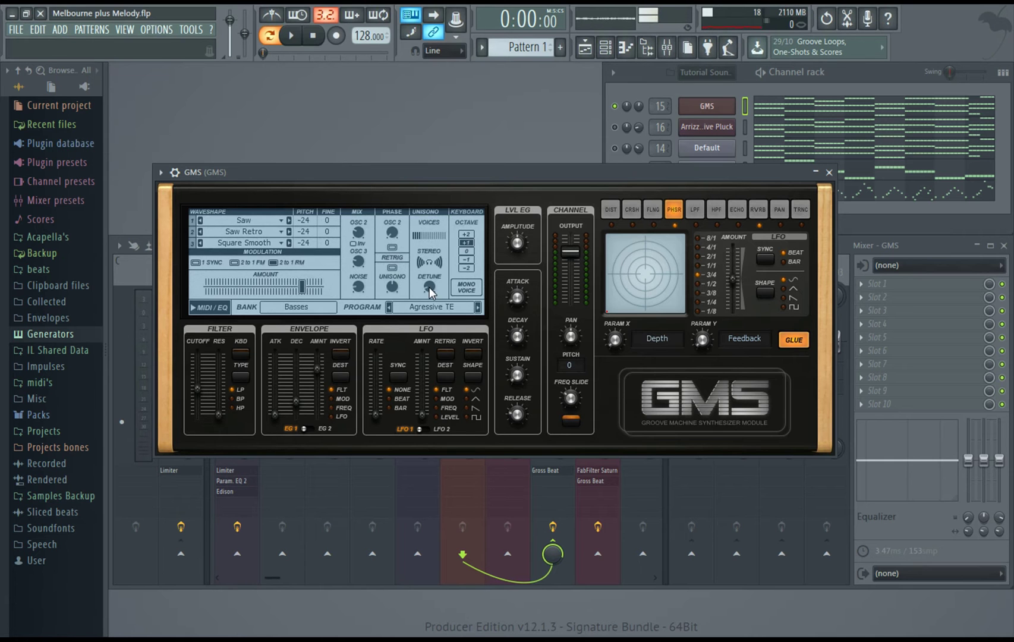
Step: Sweep GMS unison detune up and down during playback, settling near 0.11 %, then stop
left_click(294, 37)
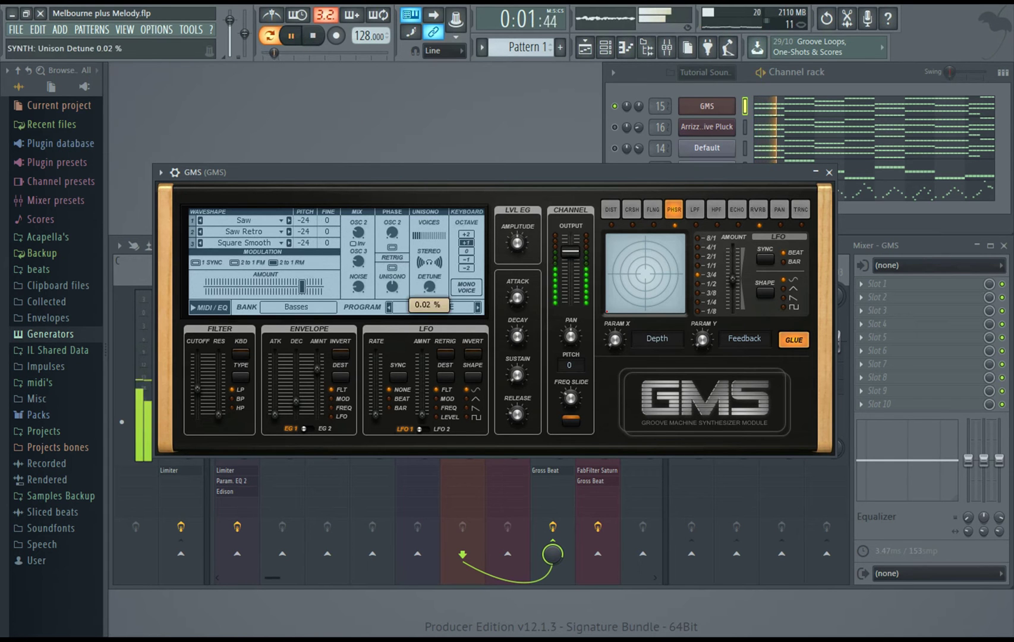
left_click_drag(428, 286, 428, 272)
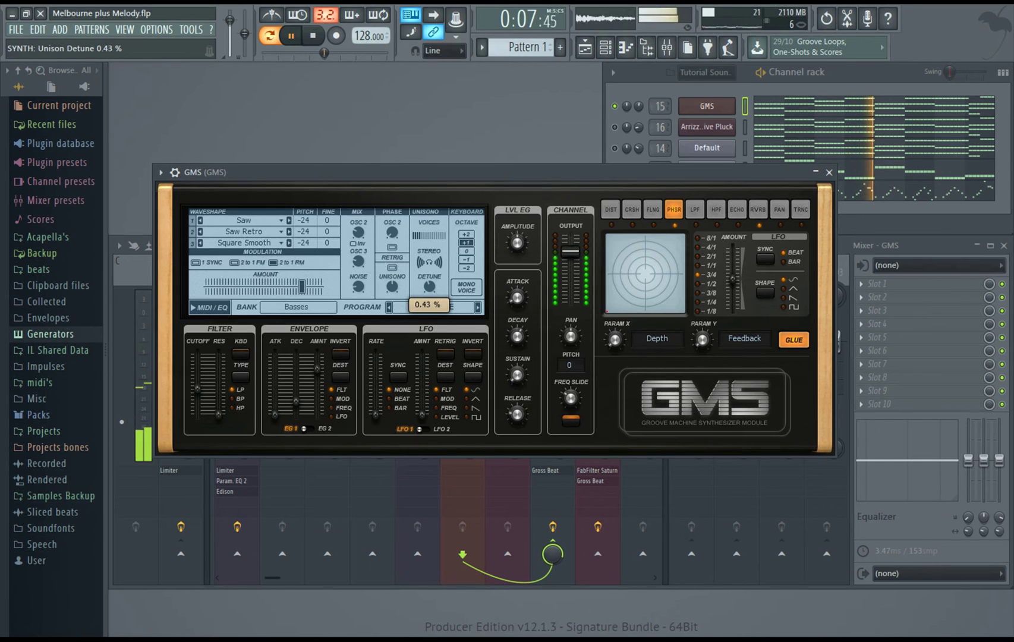
left_click_drag(429, 272, 431, 285)
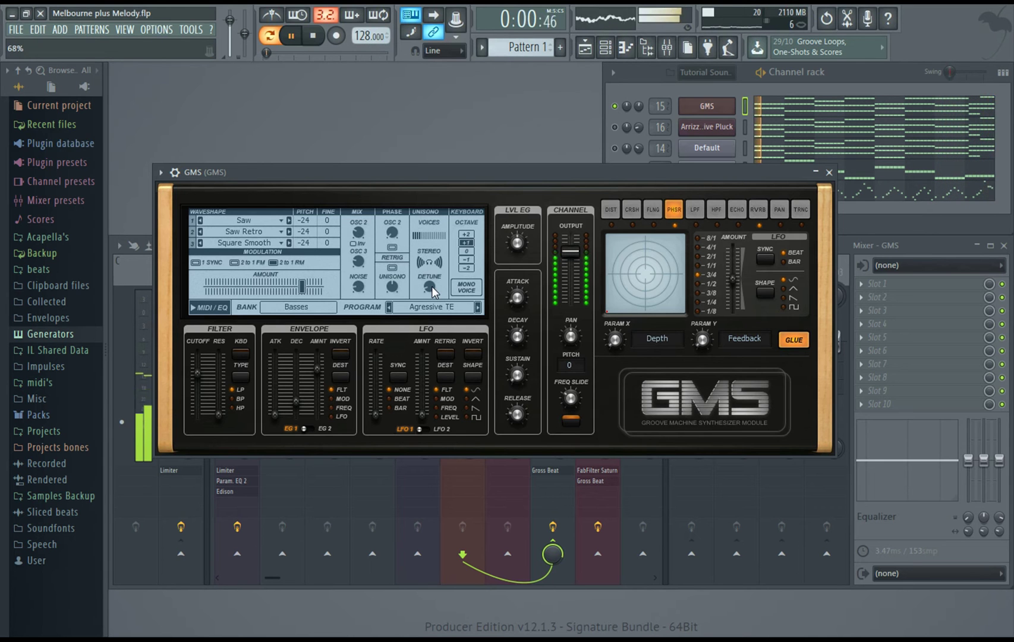
left_click_drag(431, 285, 432, 274)
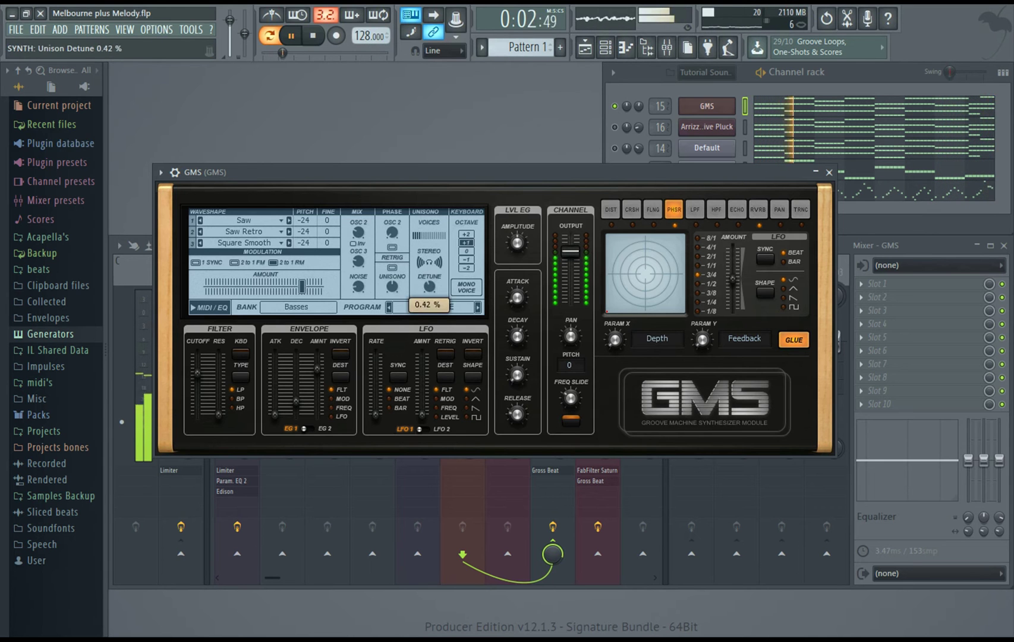
left_click_drag(432, 273, 431, 287)
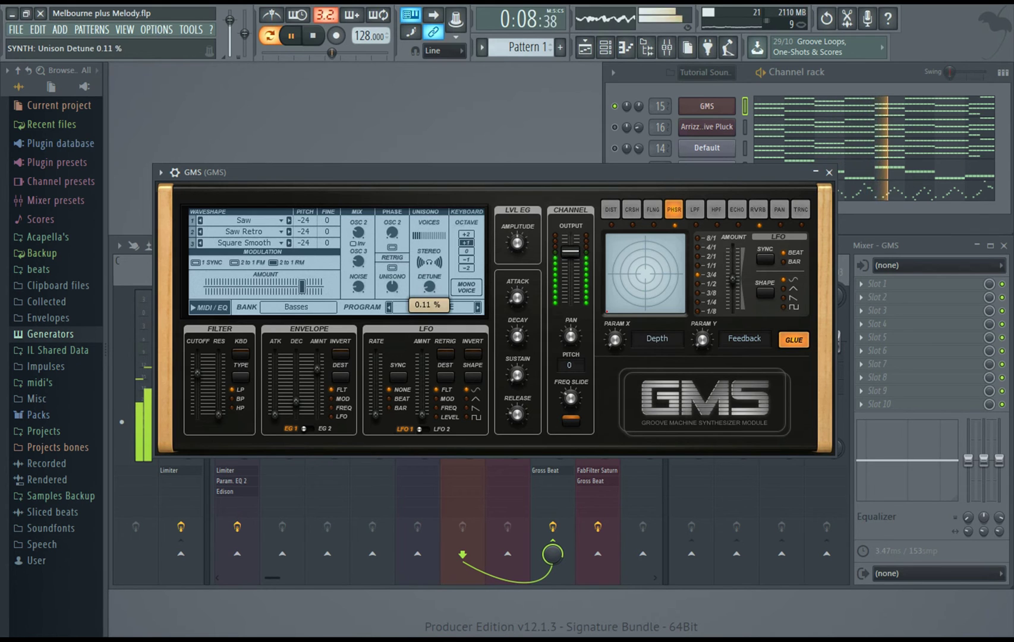
key("space")
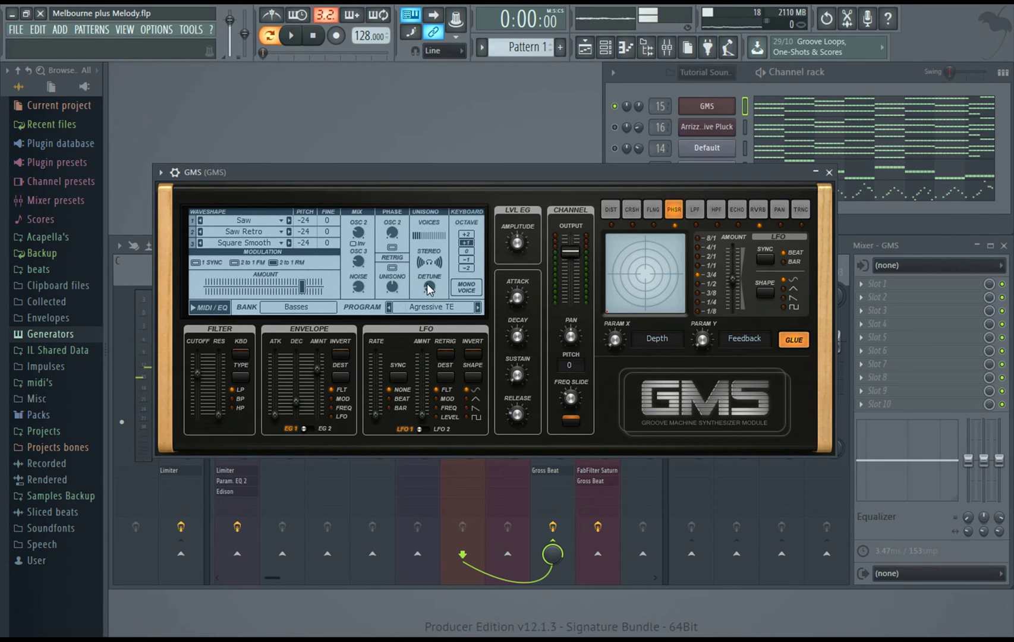
left_click(427, 287)
right_click(196, 377)
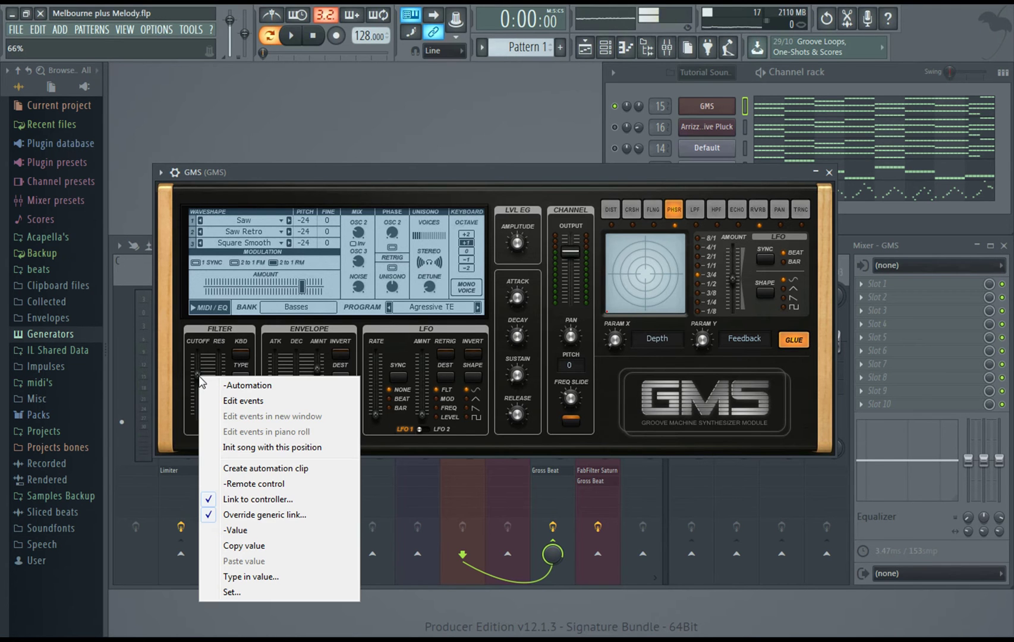
left_click(258, 499)
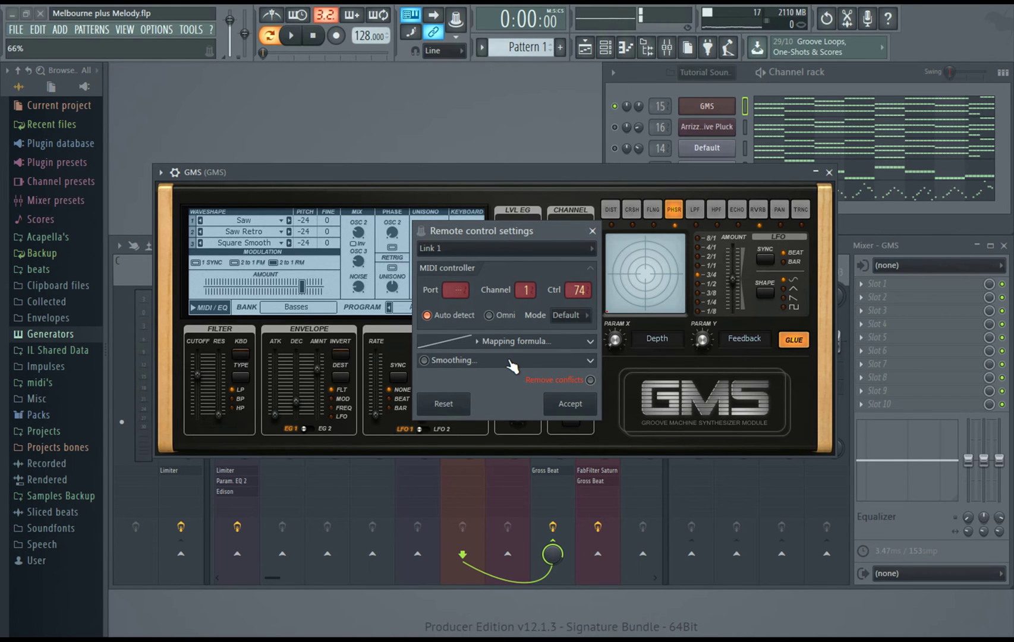
key("Escape")
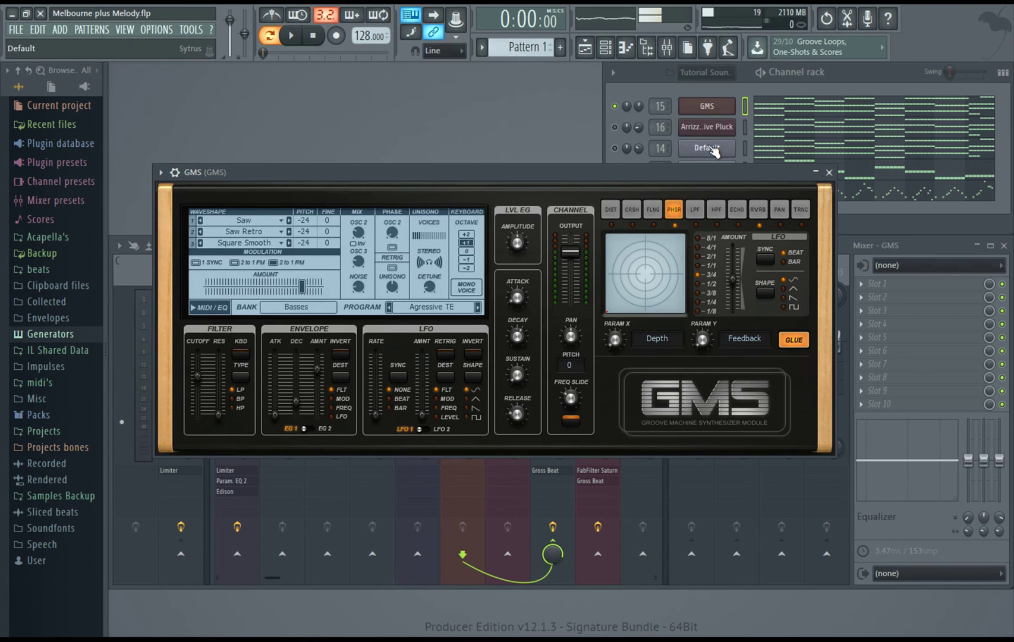
left_click(707, 126)
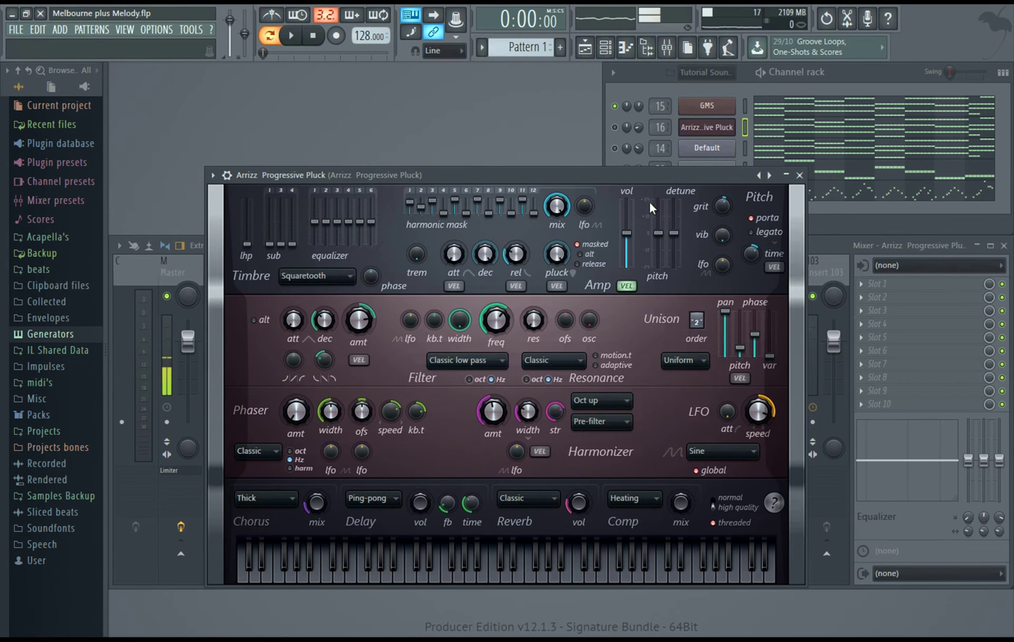
left_click(693, 149)
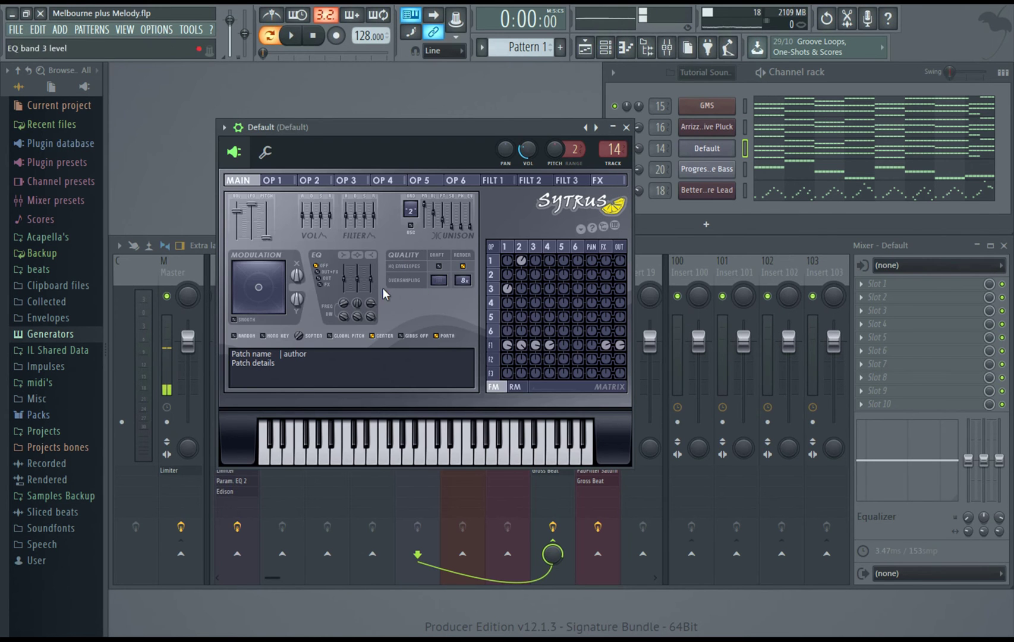
left_click(497, 180)
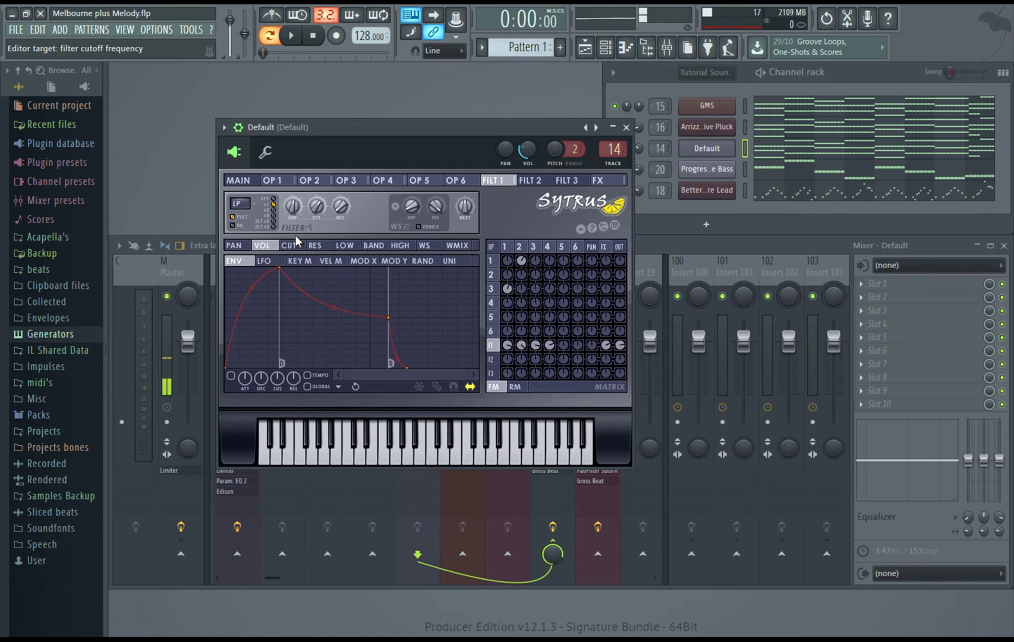
left_click(315, 208)
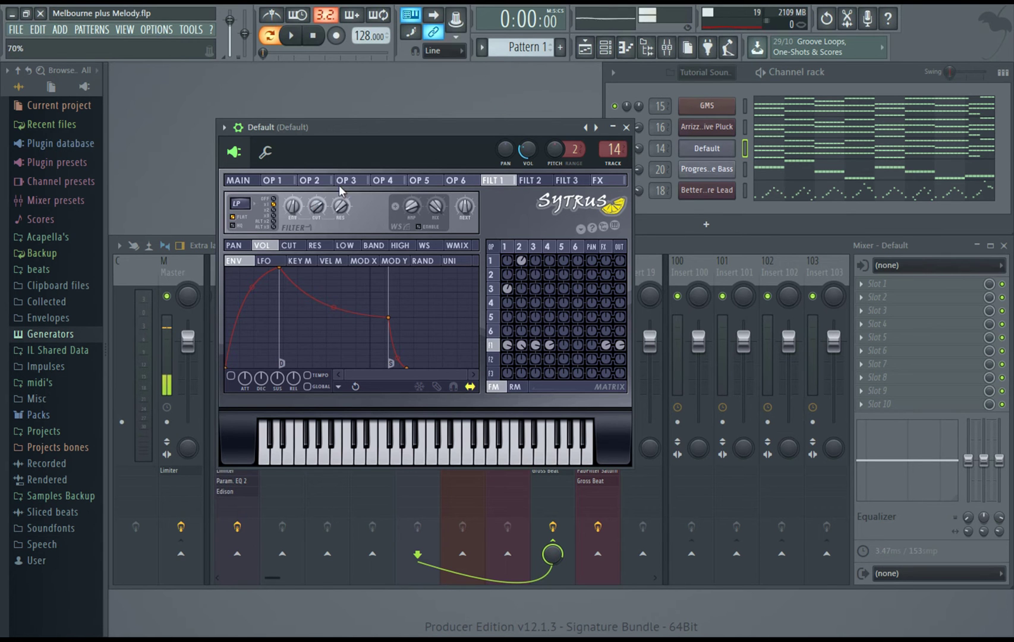
left_click(626, 127)
left_click(703, 106)
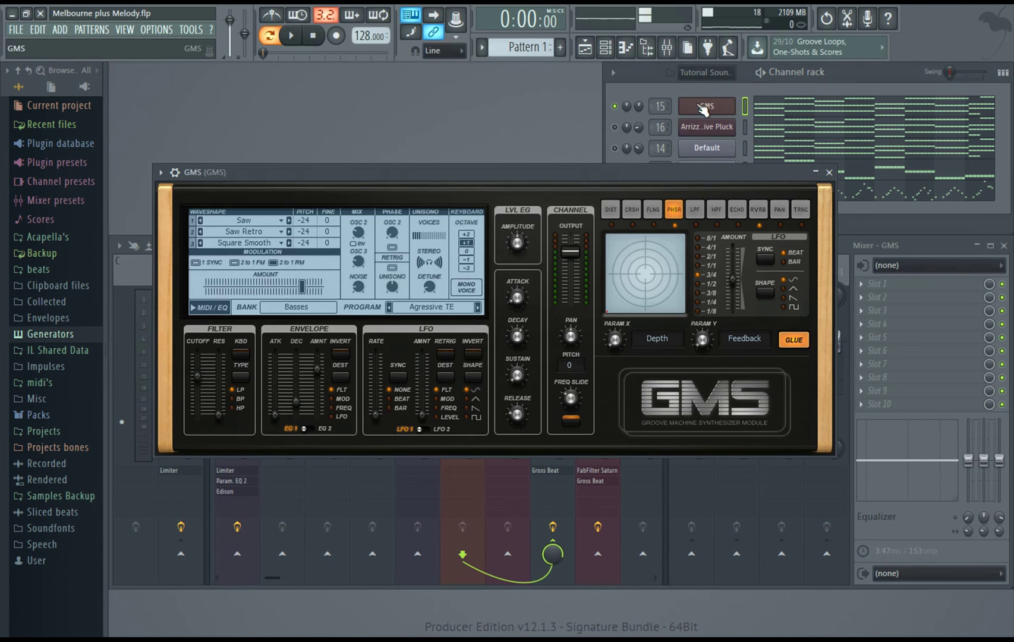
Step: Link the GMS CUTOFF slider to MIDI controller 74 on channel 1
right_click(200, 376)
left_click(254, 495)
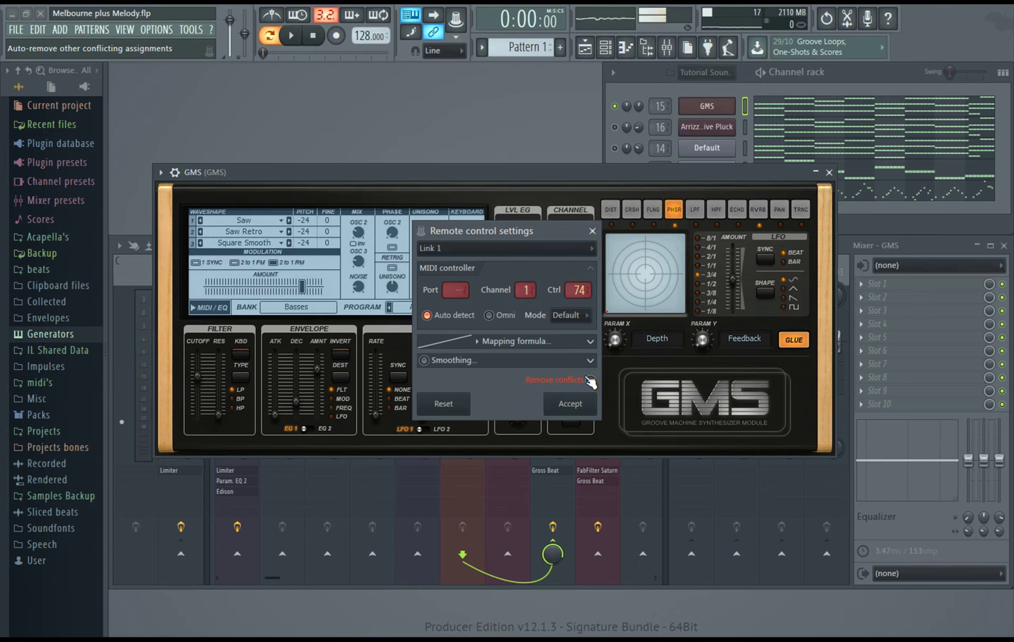
left_click(569, 404)
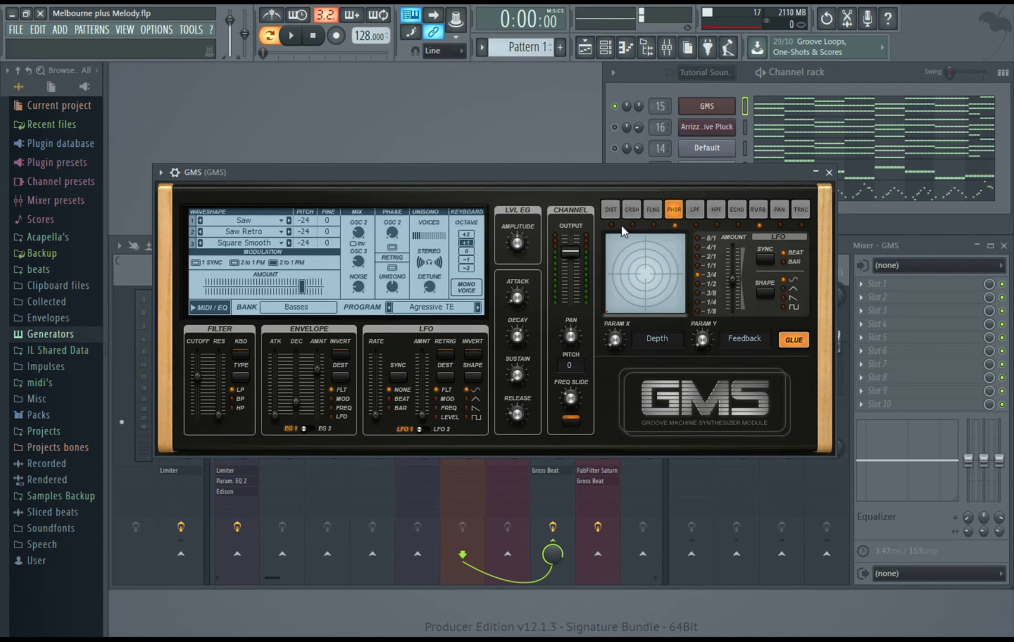
Step: Open Arrizz Progressive Pluck, check its filter frequency, and close it unchanged
left_click(685, 131)
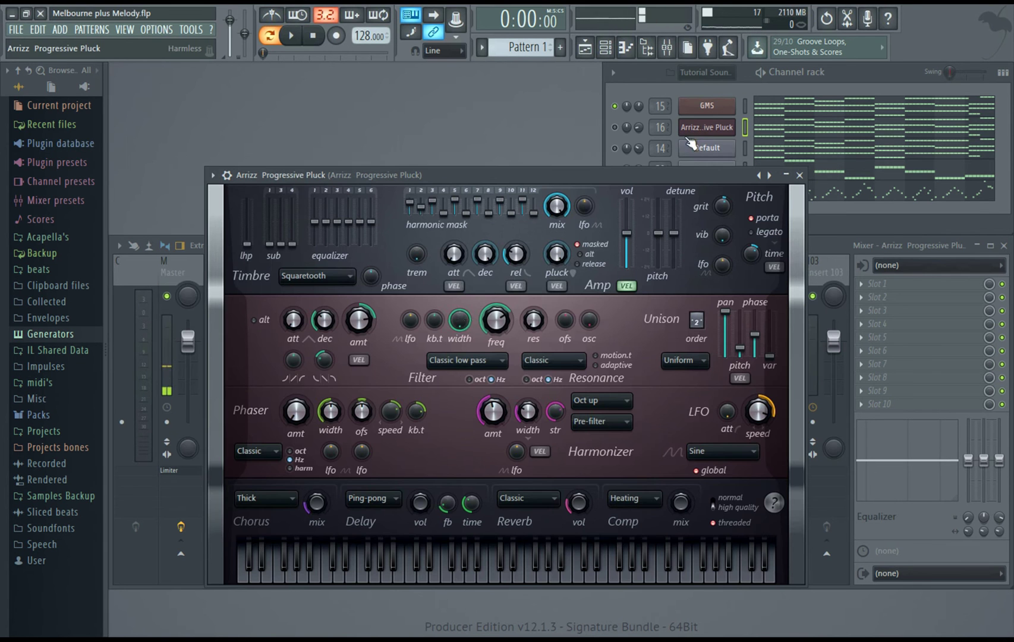
left_click(499, 325)
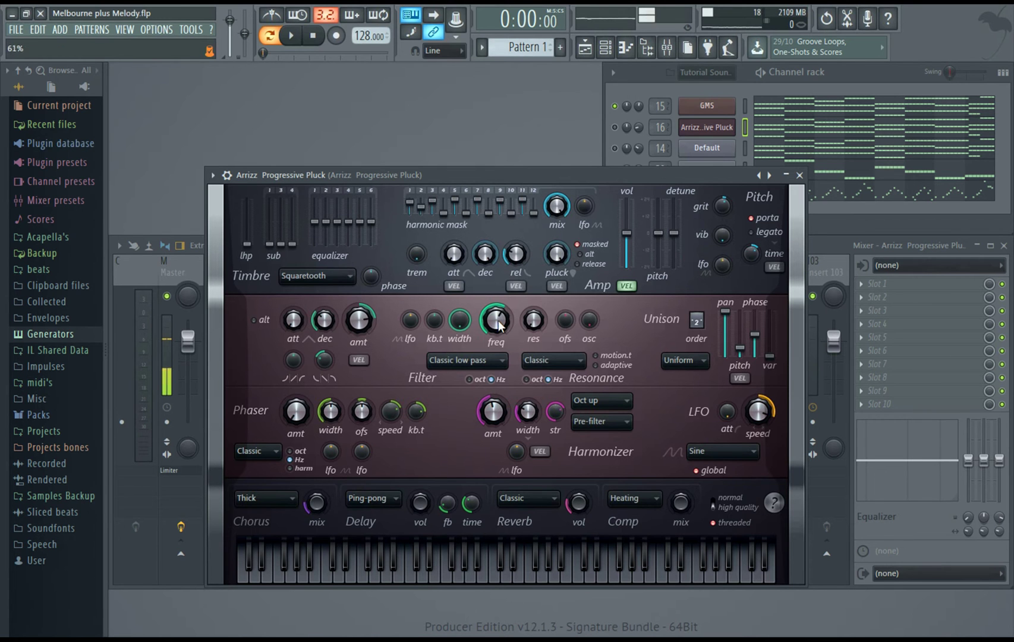
left_click(799, 174)
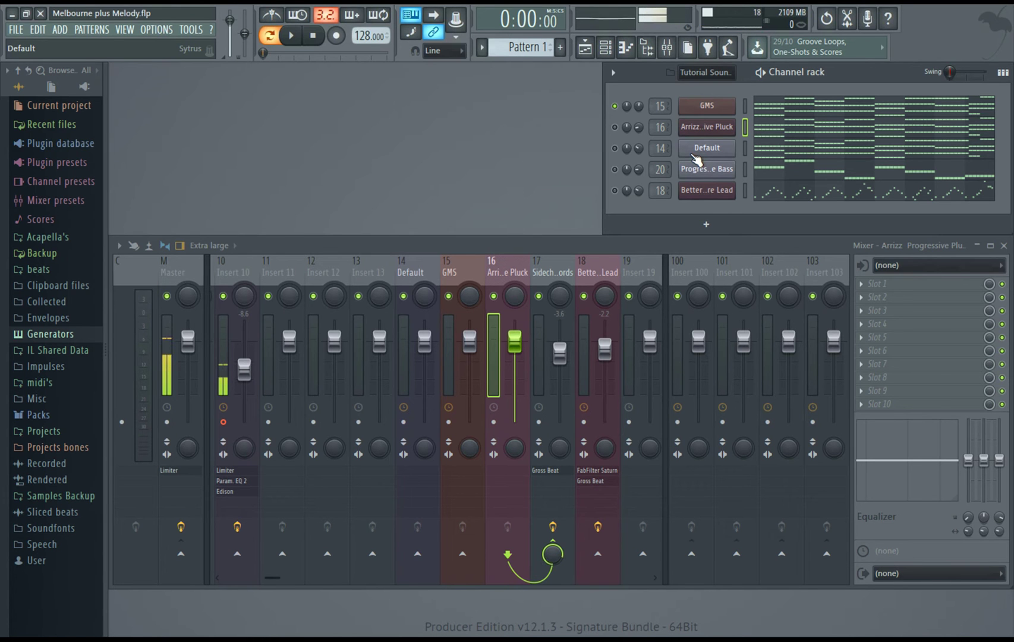
Step: Reopen GMS and inspect its envelope amount value
left_click(705, 105)
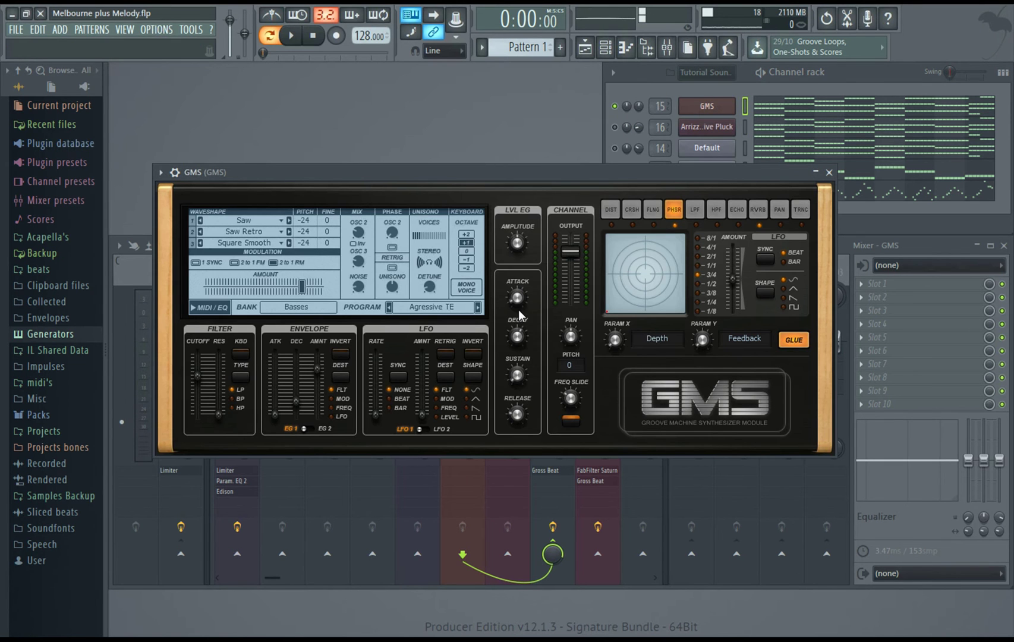
left_click(317, 369)
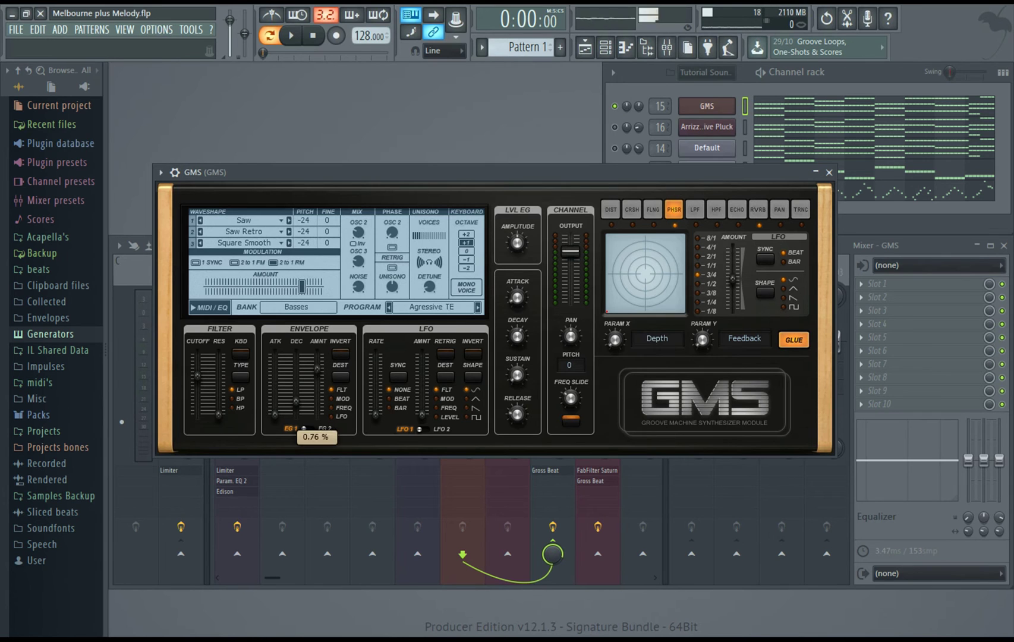
left_click(318, 367)
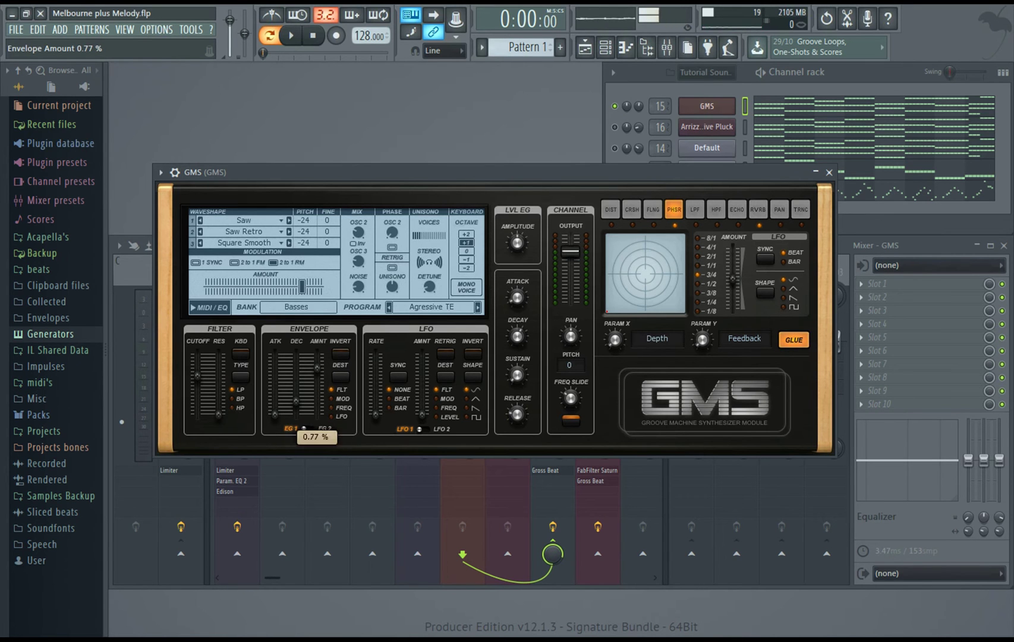
left_click(317, 368)
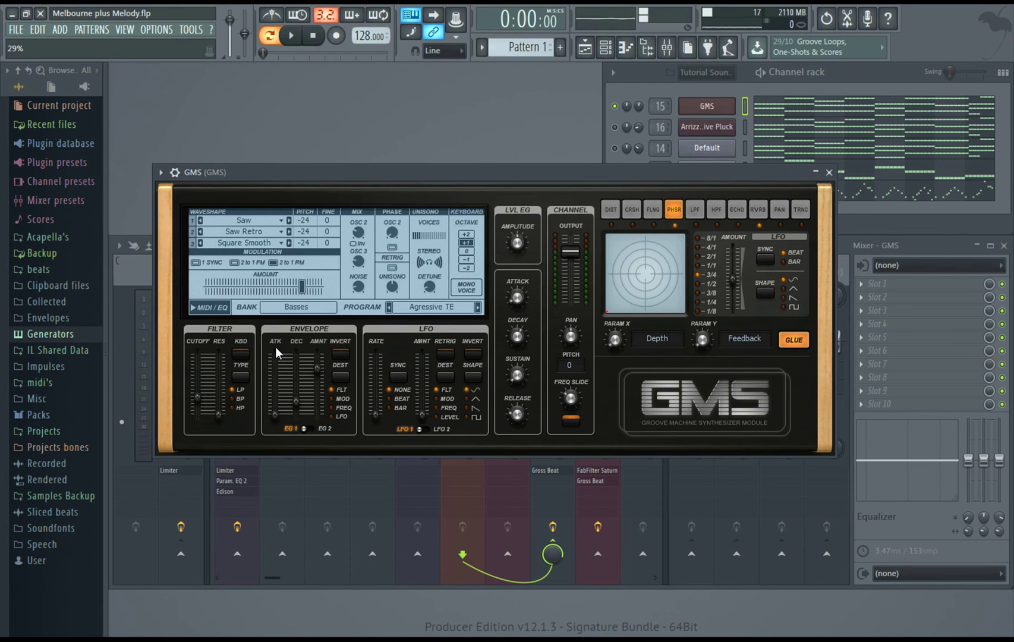
Step: Set GMS envelope amount to 0.76 % and decay to 0.23 % during playback
key("space")
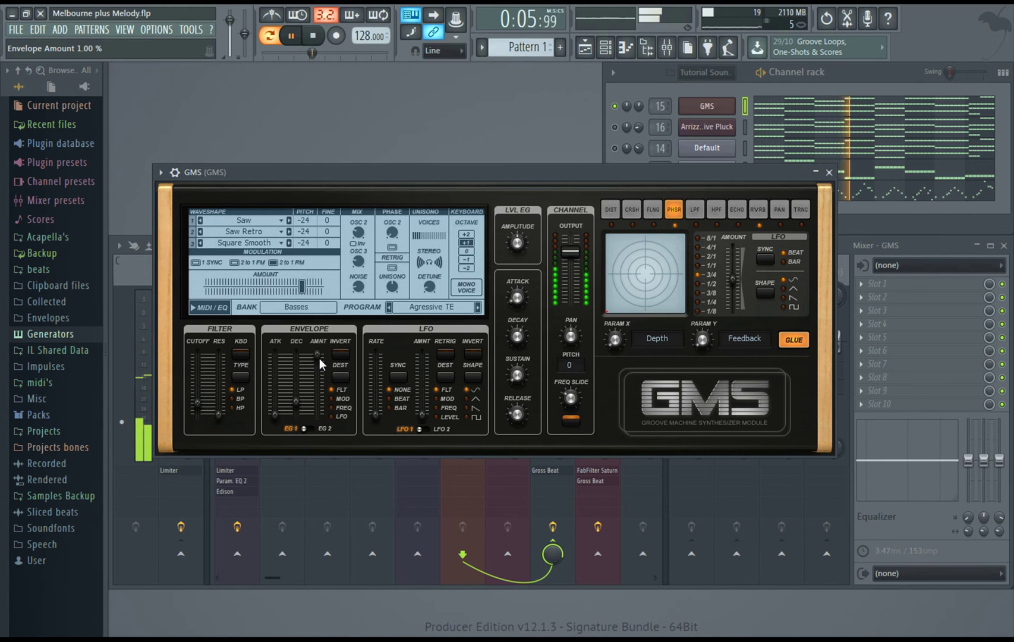
left_click_drag(320, 357, 319, 371)
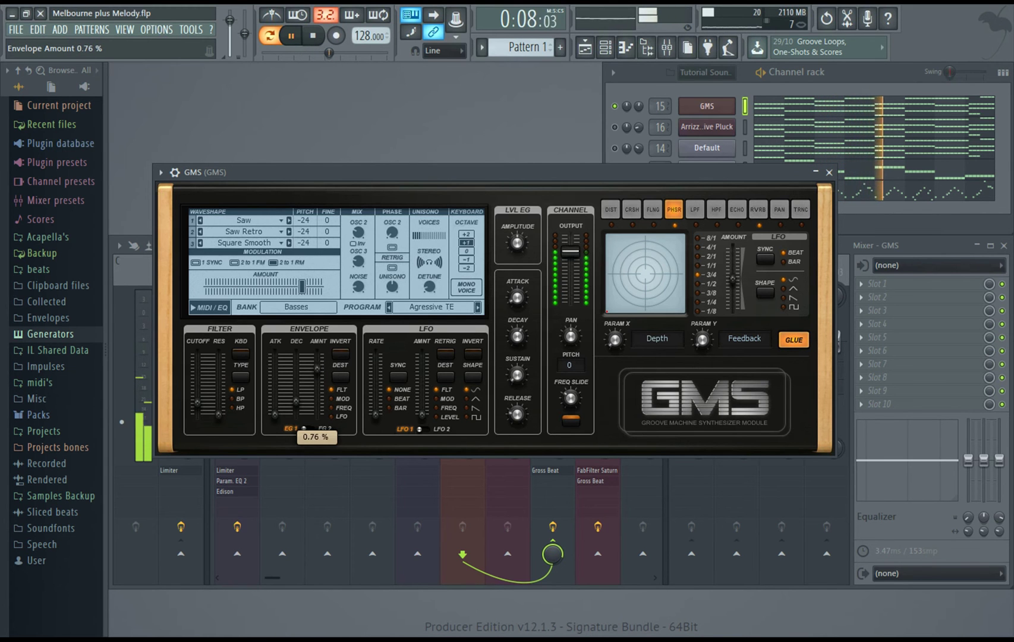
left_click(299, 399)
left_click_drag(296, 399, 297, 399)
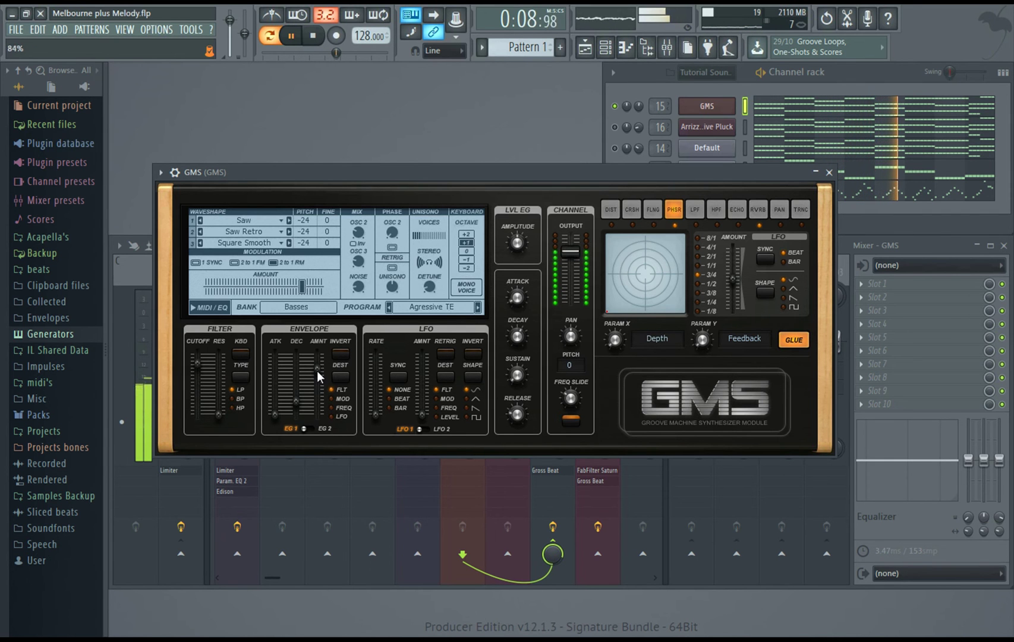
key("space")
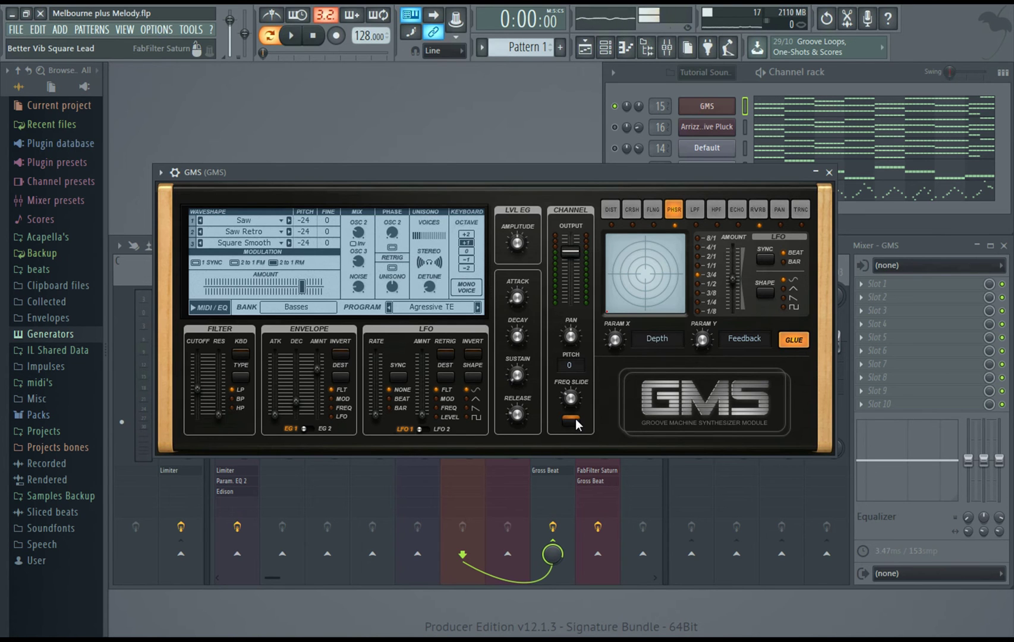
Step: Audition GMS with frequency slide off then on, switch its effect to reverb, and close it
left_click(572, 420)
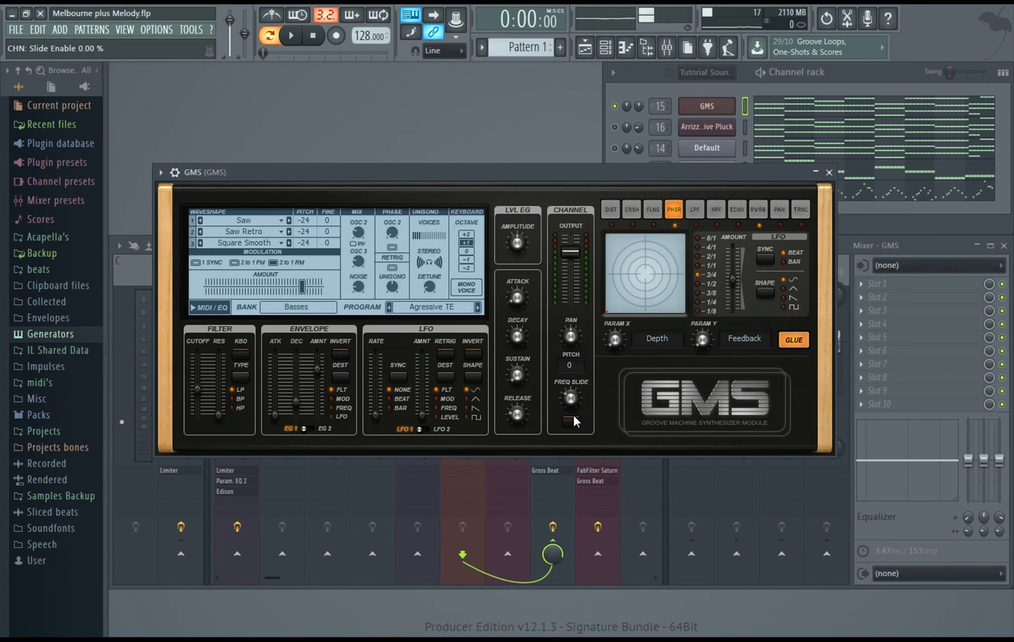
key("space")
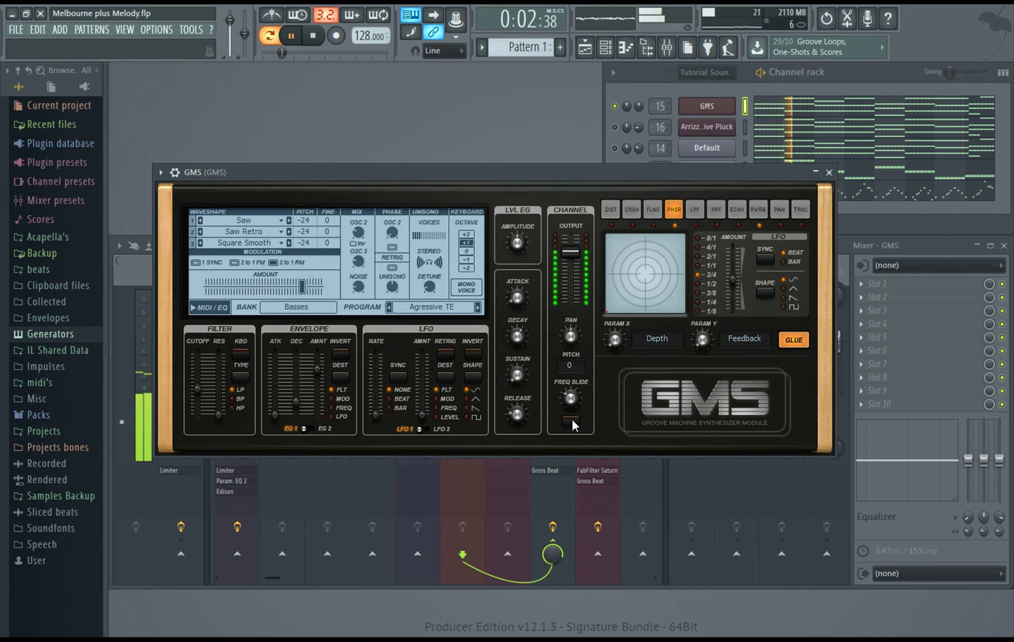
left_click(572, 419)
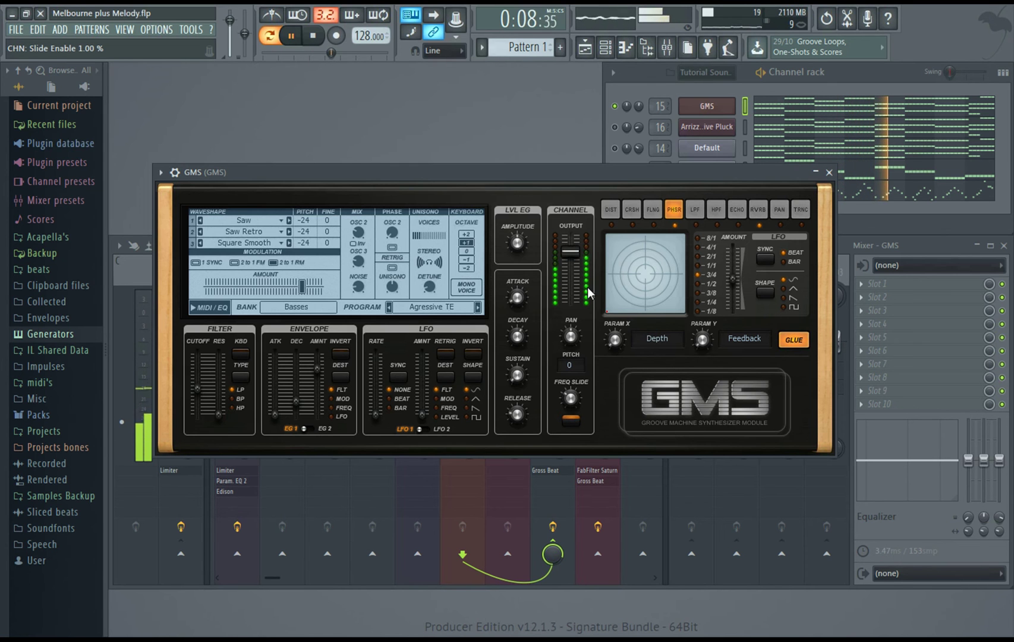
key("space")
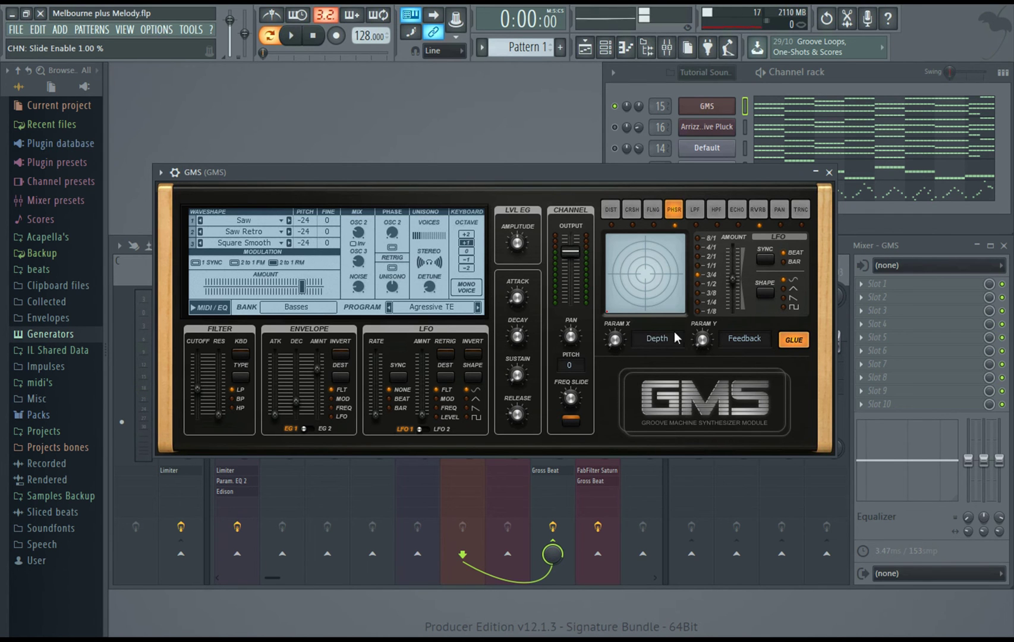
left_click(761, 211)
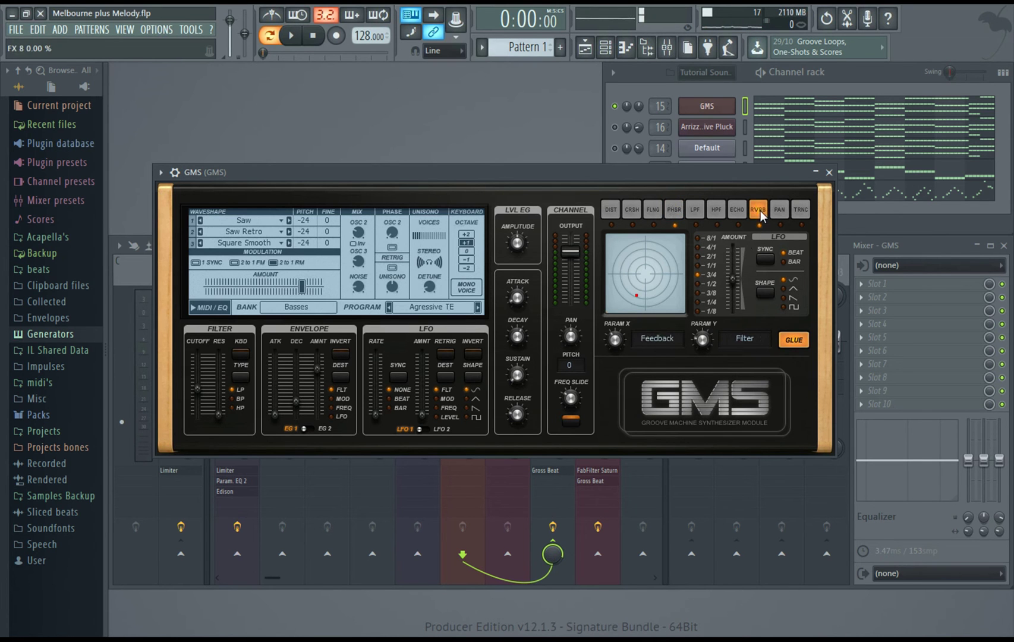
left_click(829, 171)
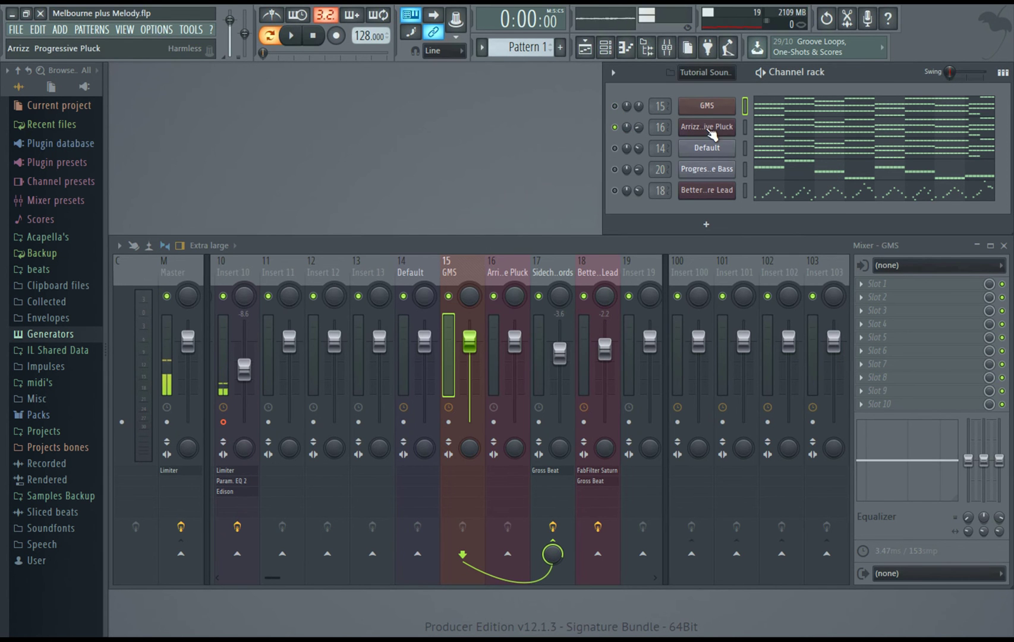
Step: Open the Arrizz Pluck, move its window up-left, and drop Grit to 0% during playback
left_click(709, 127)
mouse_move(510, 187)
left_mouse_down()
mouse_move(484, 161)
mouse_move(491, 154)
left_mouse_up()
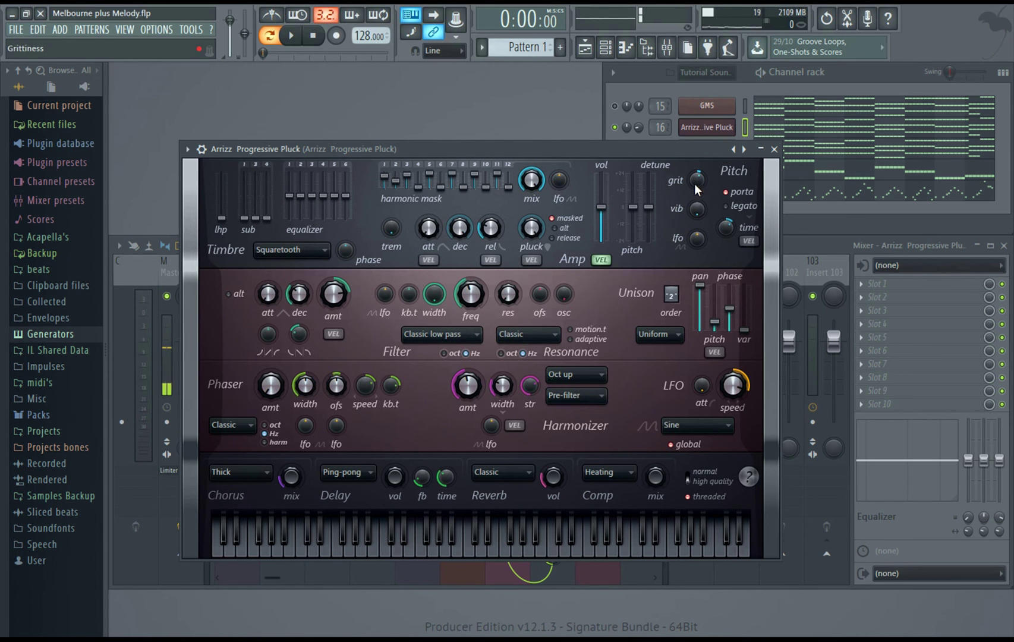
left_click(293, 36)
mouse_move(695, 185)
left_mouse_down()
mouse_move(696, 207)
mouse_move(695, 177)
mouse_move(695, 189)
left_mouse_up()
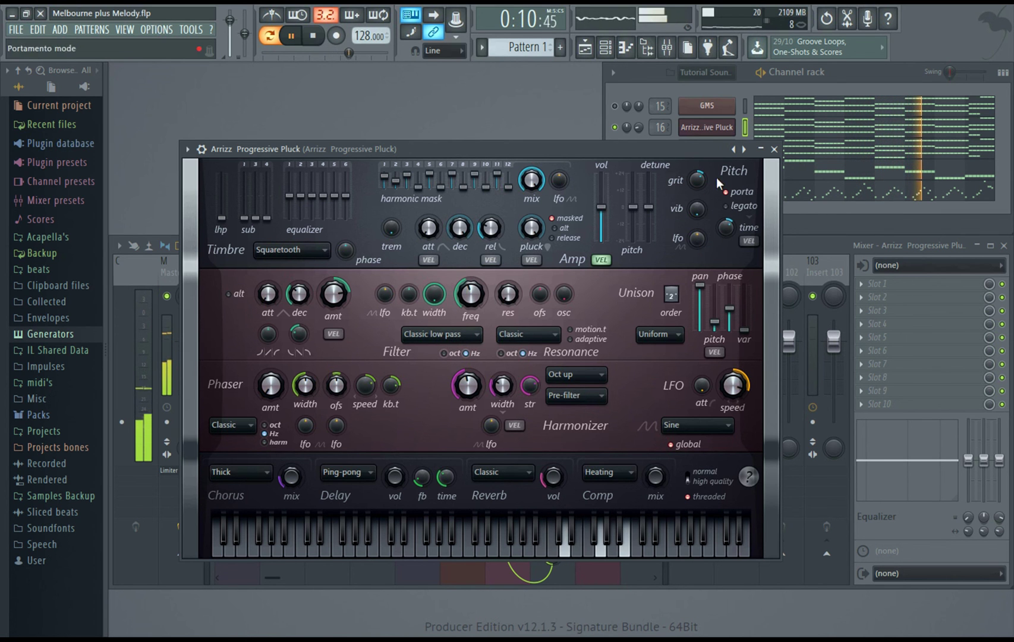
key("space")
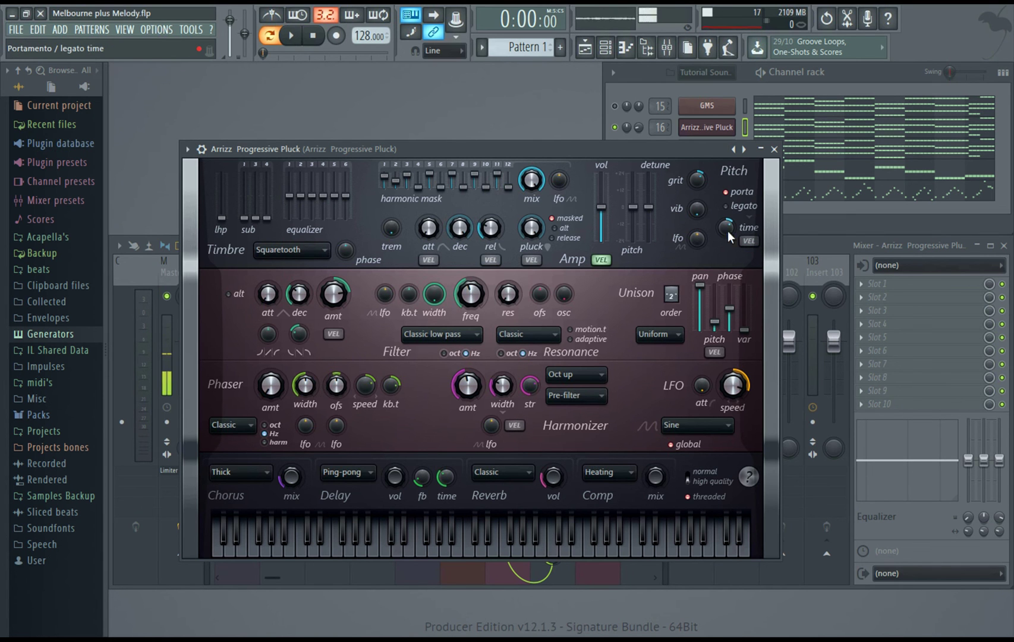
Step: Lengthen the Pluck portamento time to 91ms while auditioning, then bring up GMS
left_click(726, 228)
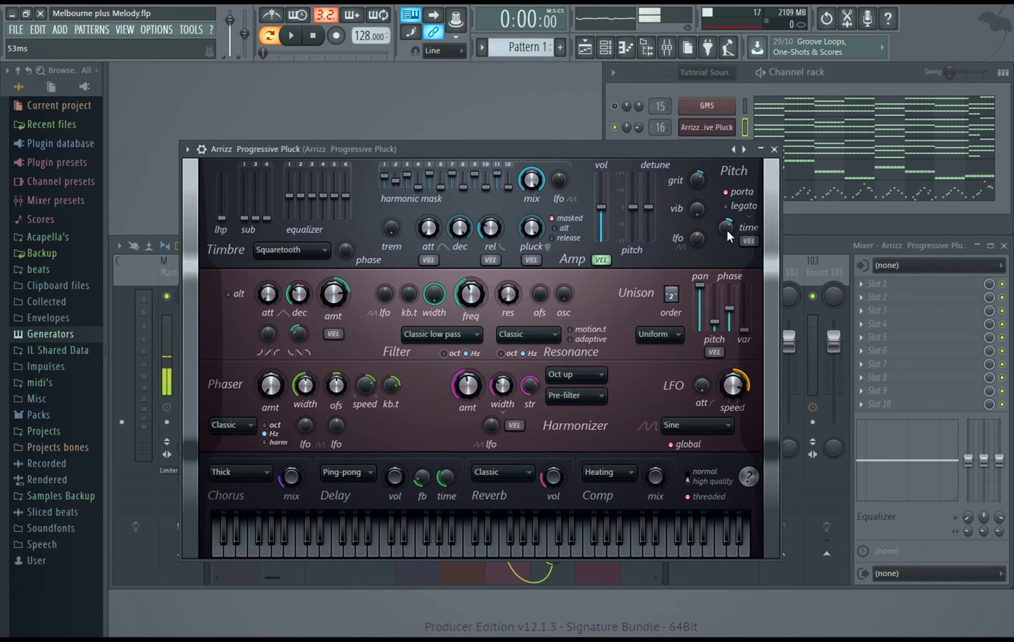
key("space")
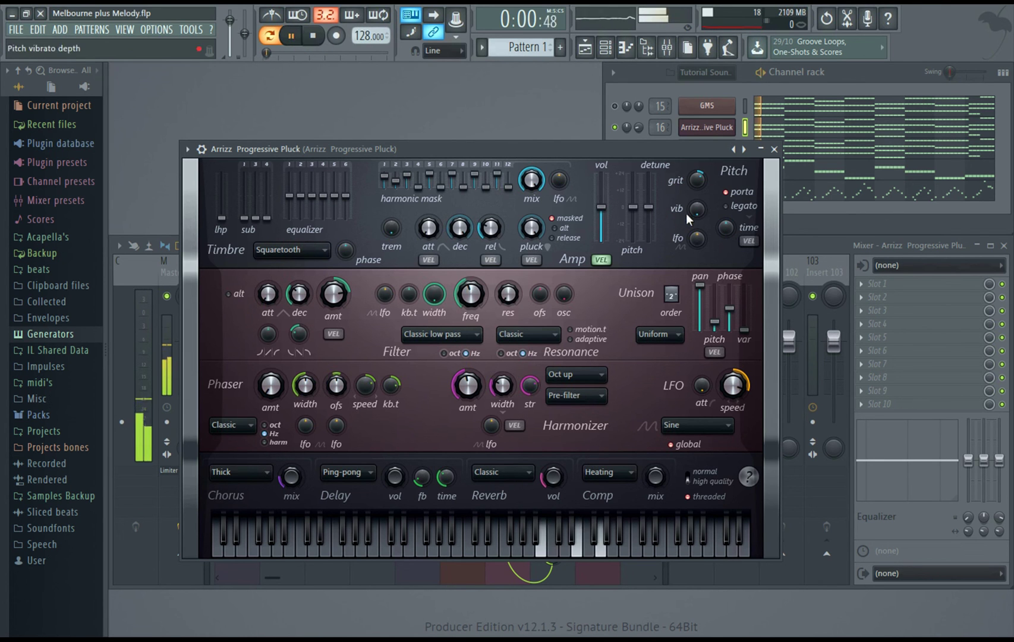
mouse_move(718, 232)
left_mouse_down()
mouse_move(719, 206)
mouse_move(725, 246)
left_mouse_up()
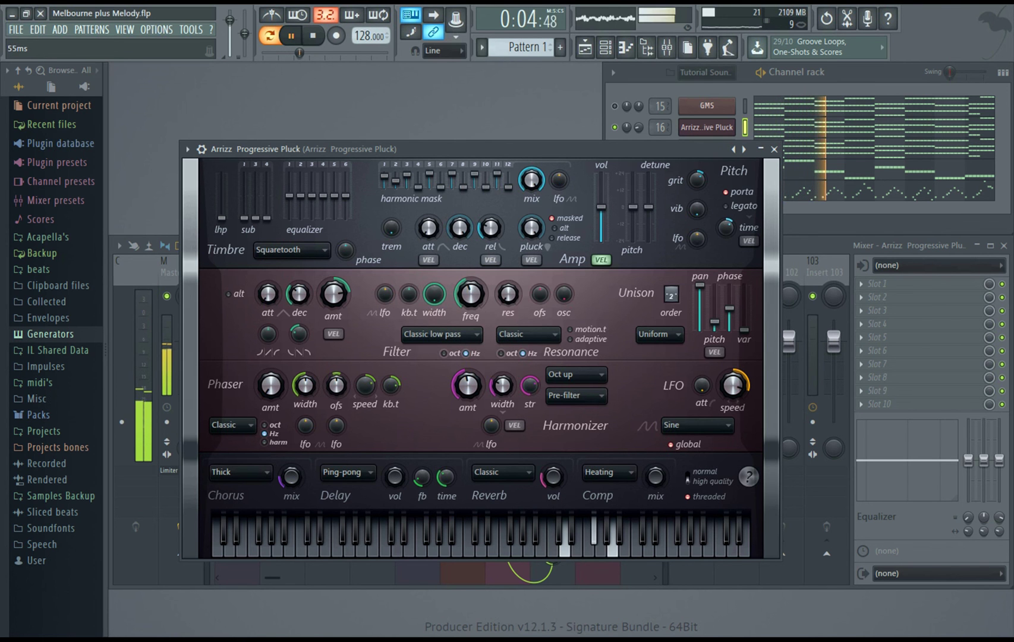
key("space")
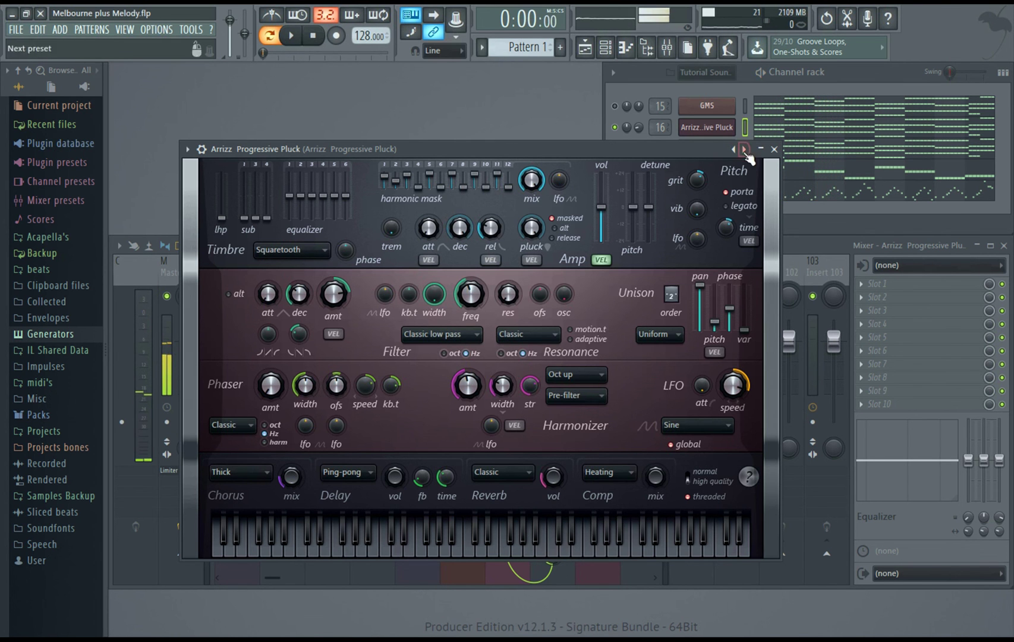
left_click(706, 106)
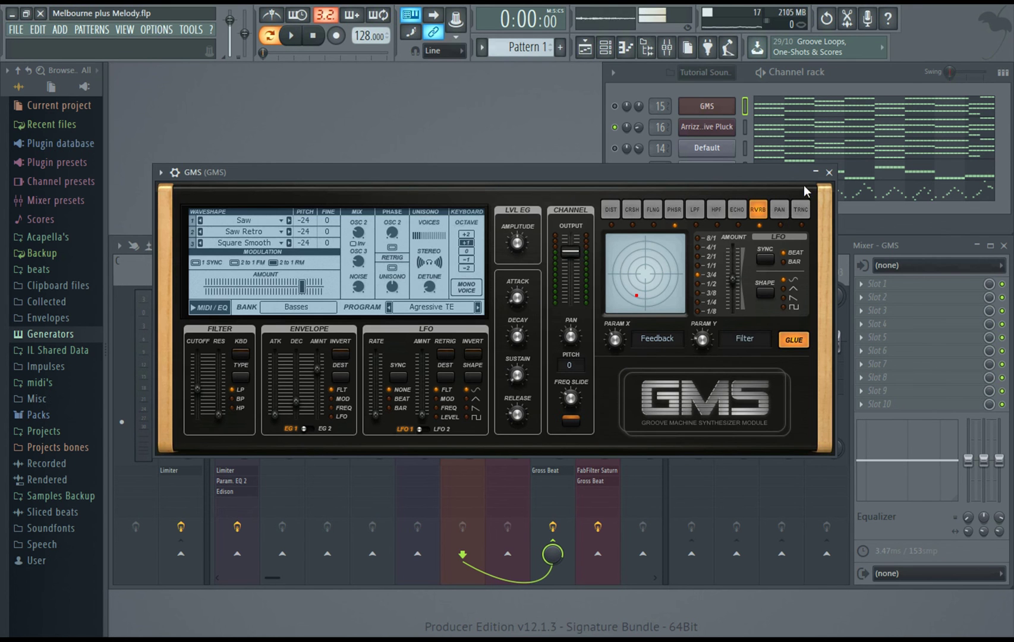
Step: Close GMS, then set Pluck unison pan to 72% and unison order to 3 while playing
left_click(828, 172)
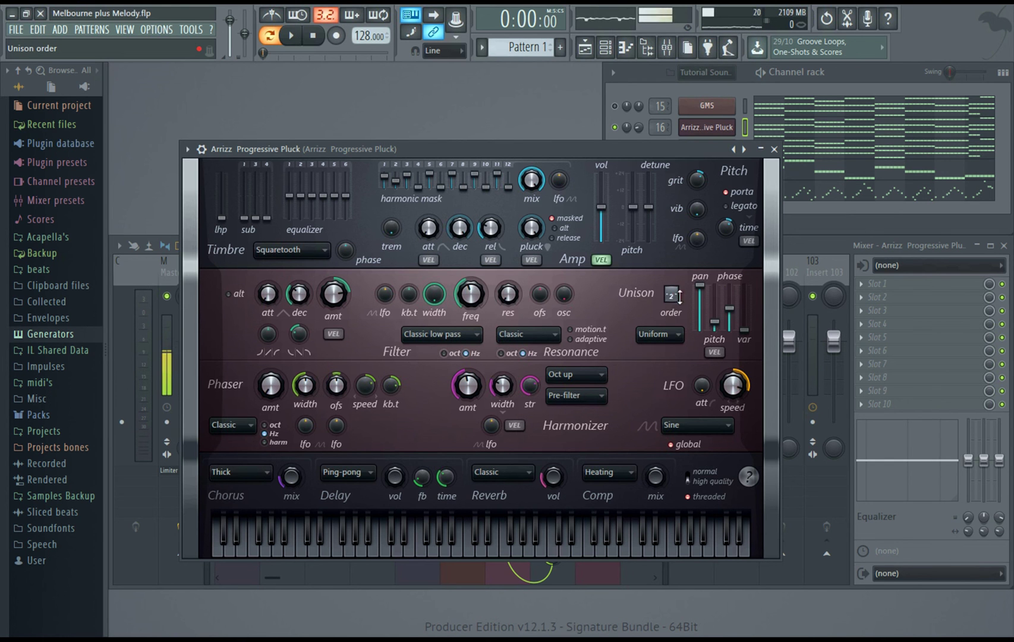
left_click_drag(699, 297, 699, 308)
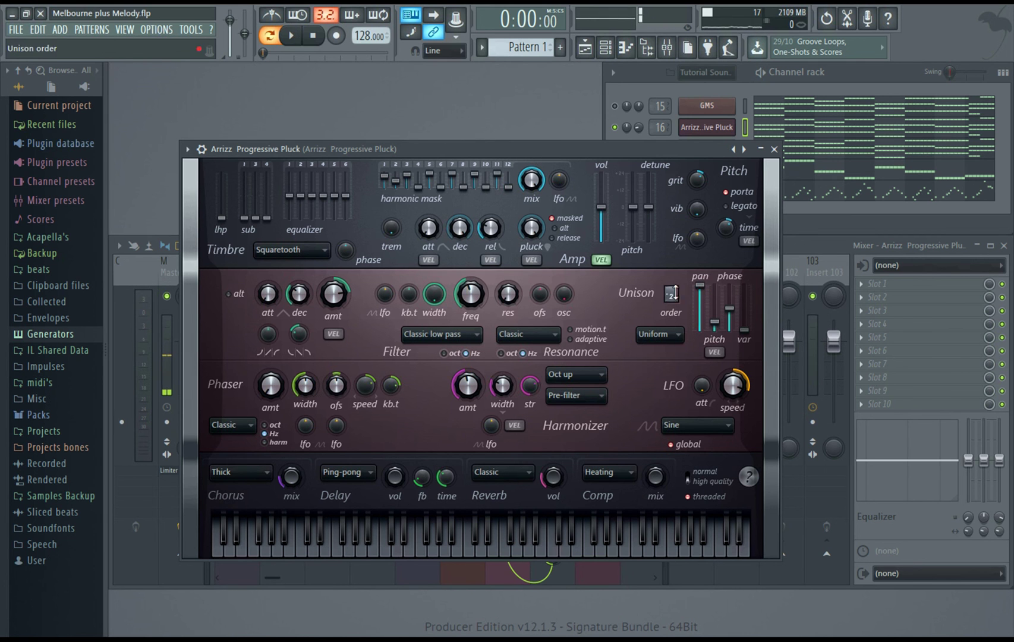
left_click(293, 39)
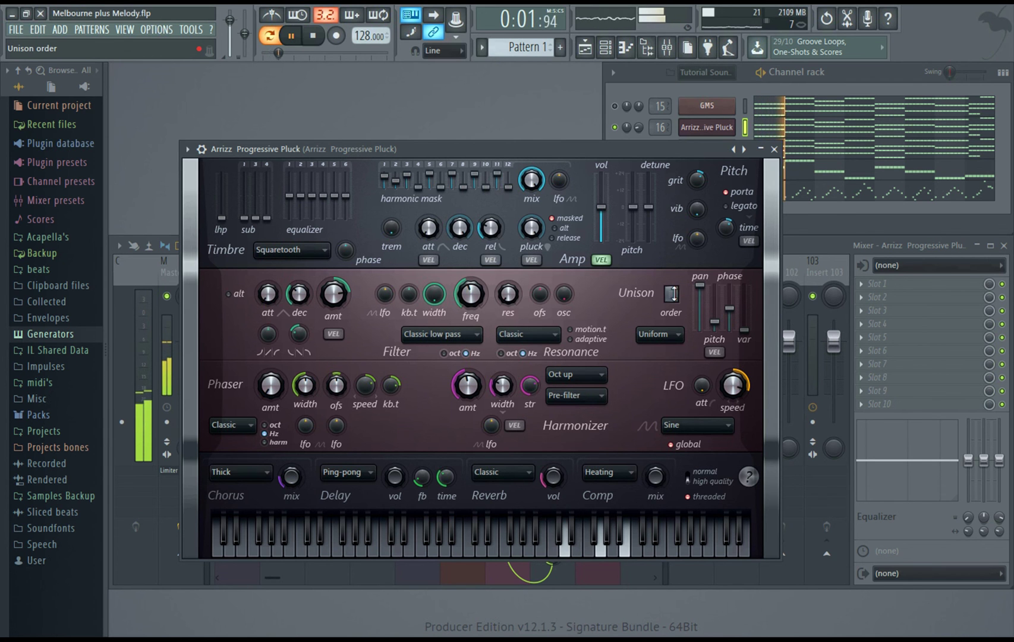
left_click_drag(670, 293, 673, 366)
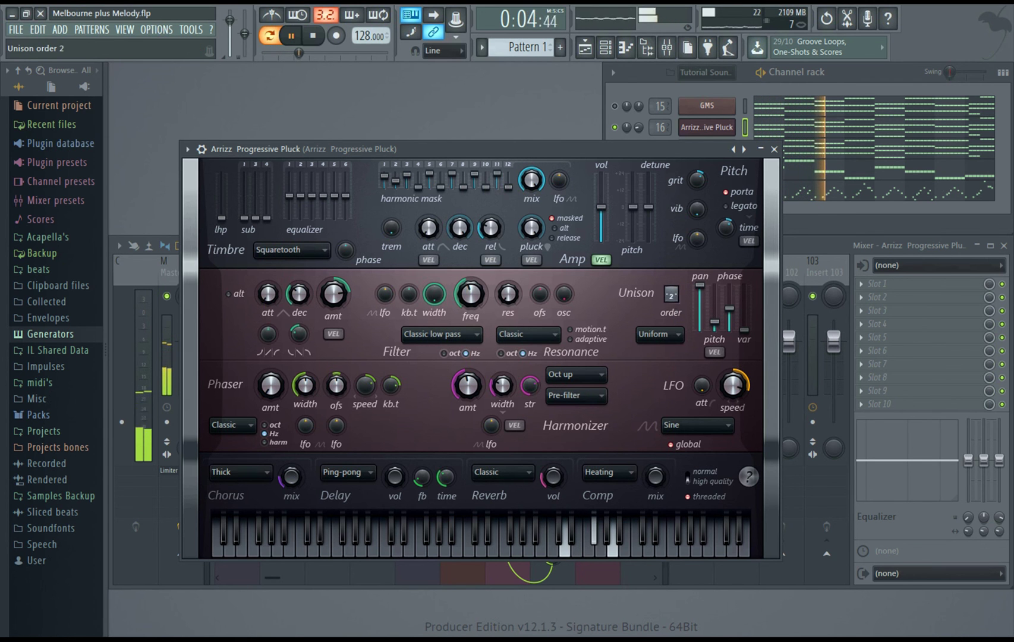
left_click(314, 38)
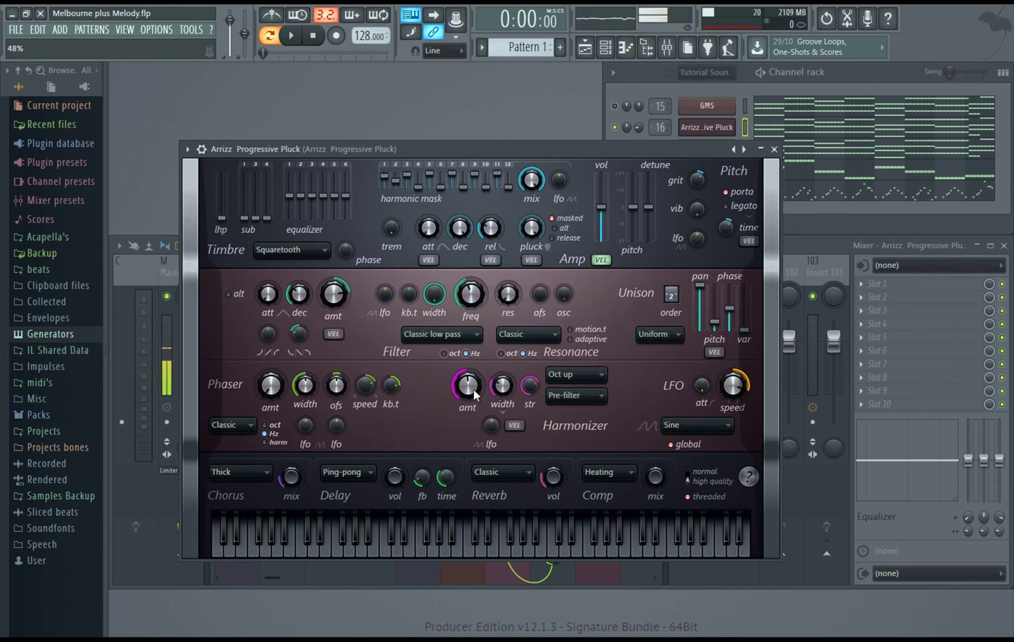
Step: Raise the Pluck harmonizer amount to 78% during playback, then close the Arrizz window
left_click(294, 36)
mouse_move(468, 386)
left_mouse_down()
mouse_move(469, 369)
mouse_move(469, 397)
left_mouse_up()
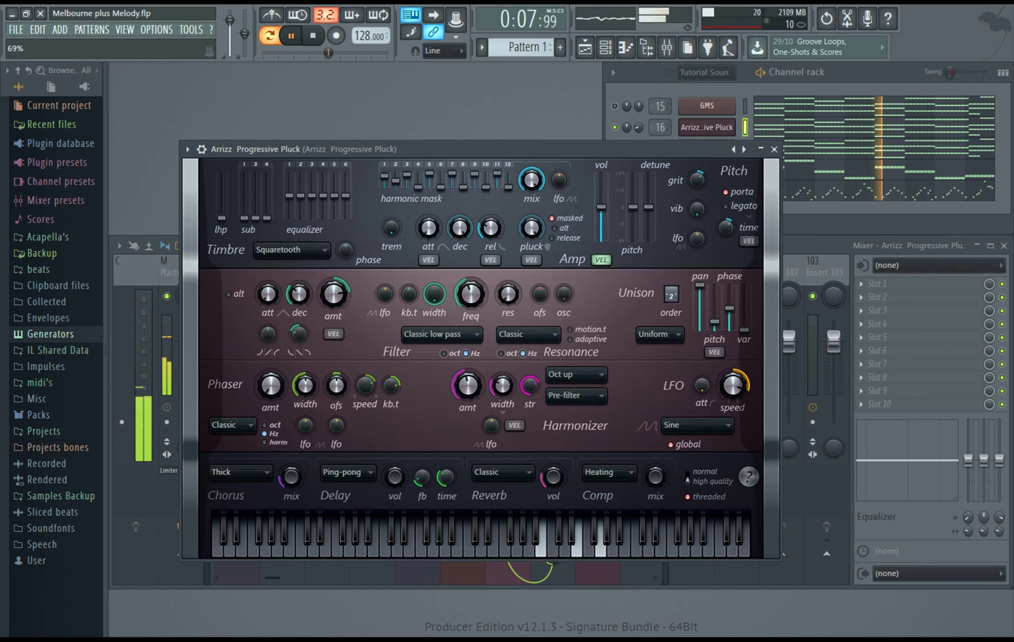
key("space")
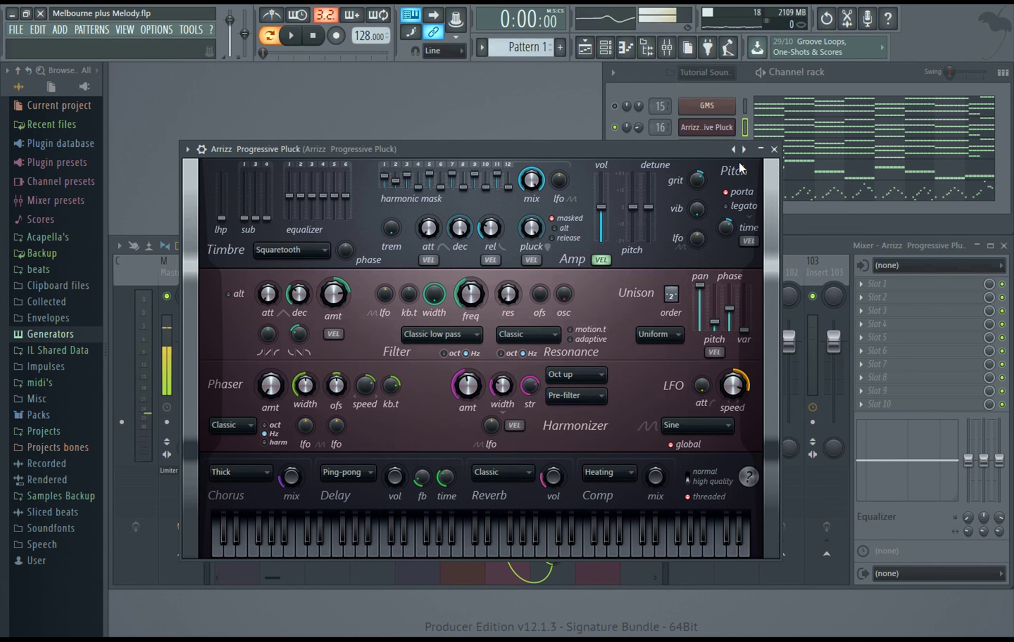
left_click(774, 148)
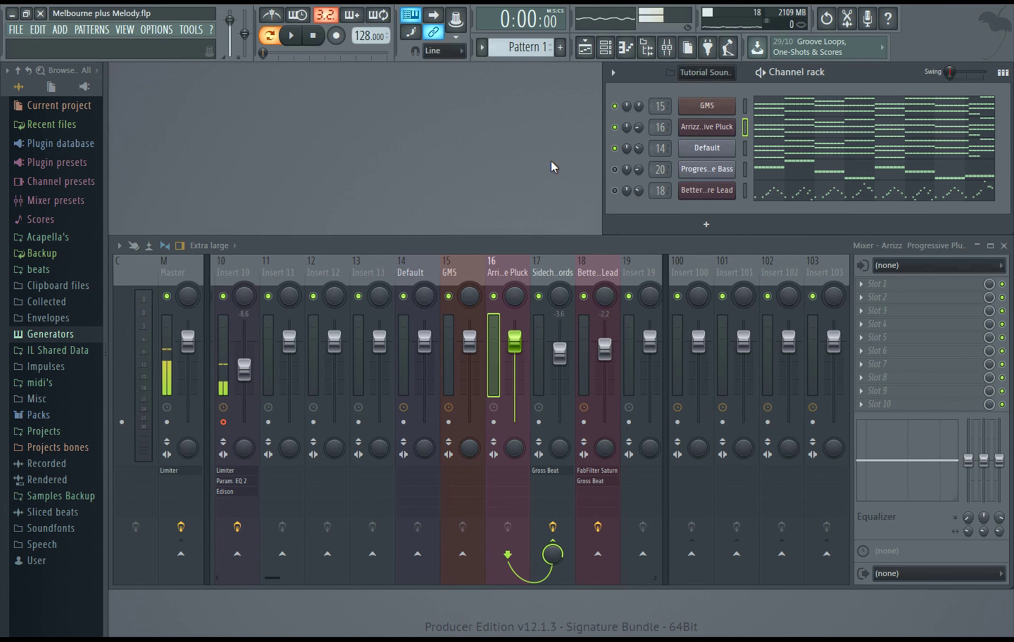
Step: Play the pattern briefly, then open and close the Sytrus synth on the Default channel
left_click(300, 41)
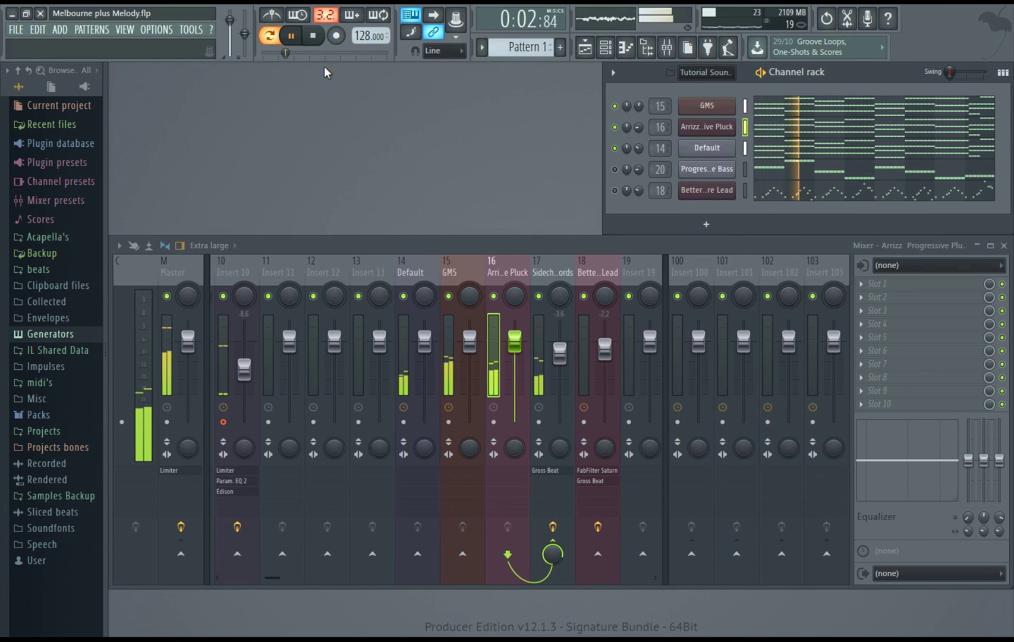
key("space")
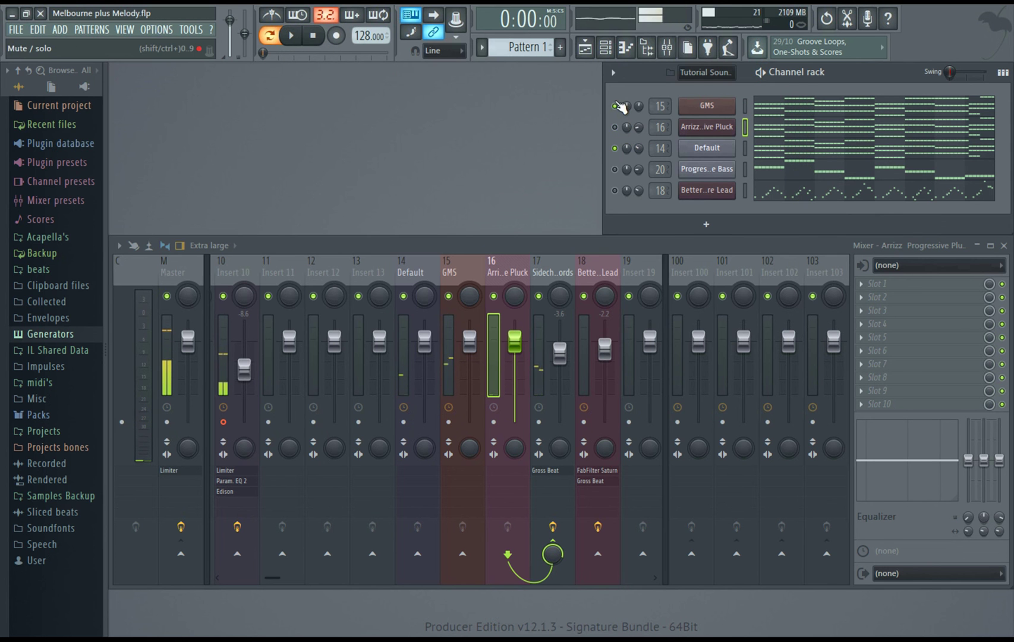
left_click(712, 151)
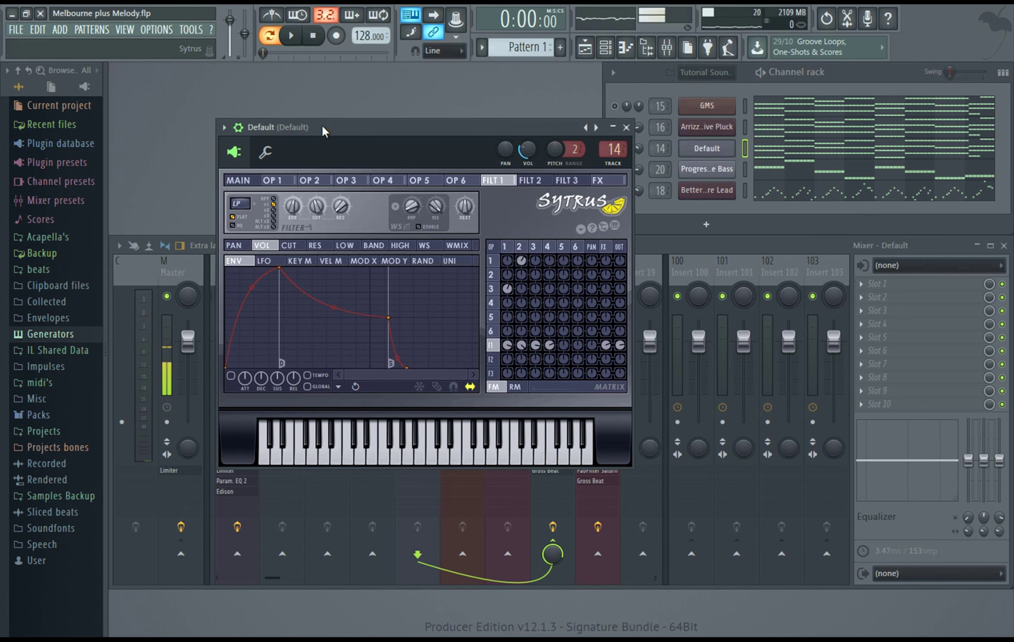
left_click(626, 127)
Step: Audition the pattern with GMS unmuted and the Default channel muted
left_click(614, 106)
left_click(614, 148)
left_click(293, 38)
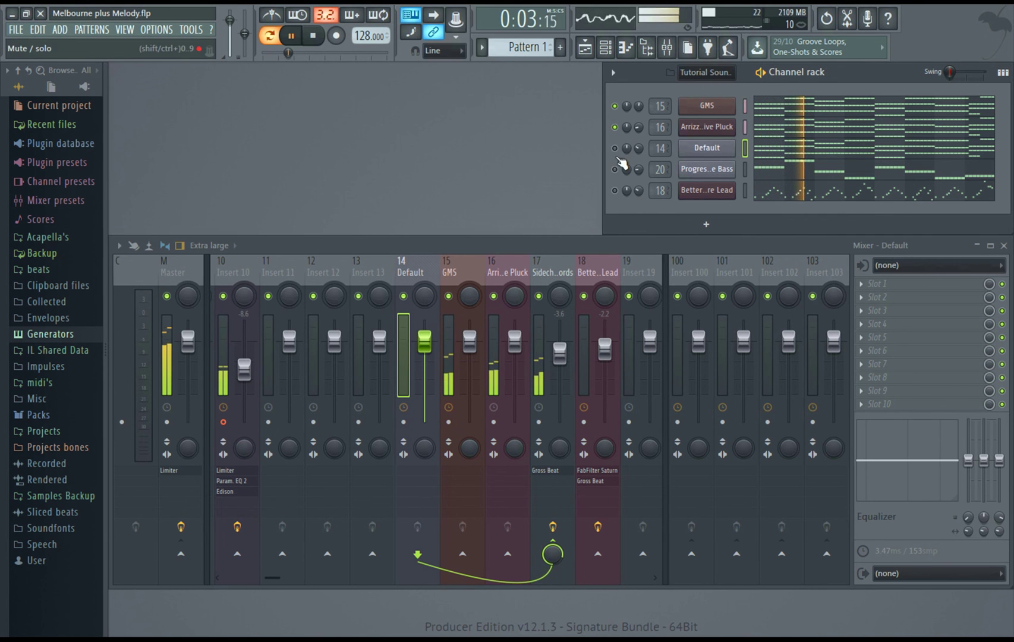
left_click(314, 37)
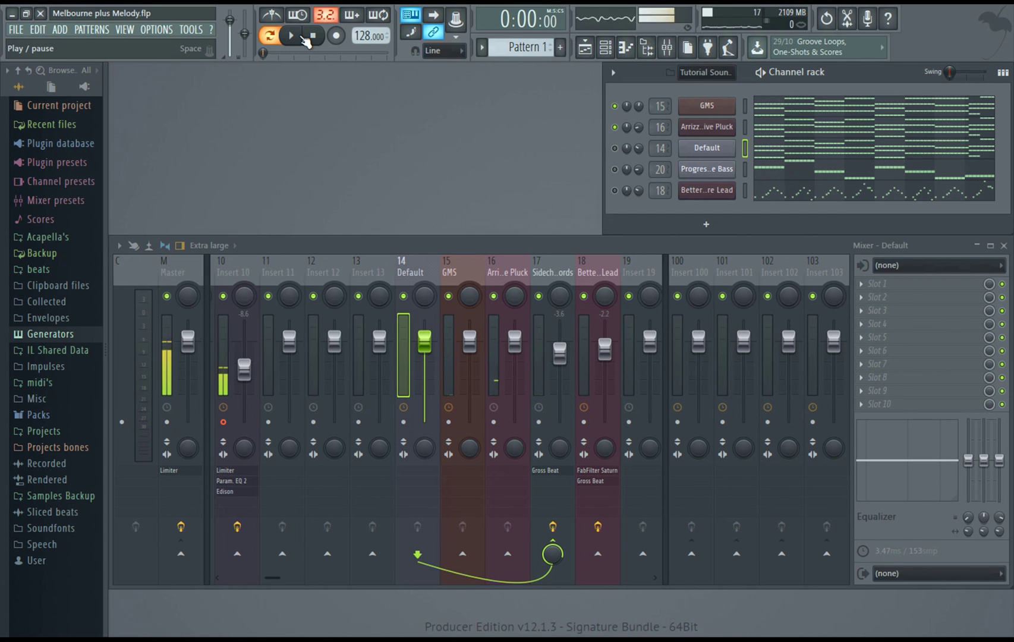
Step: Unmute the Default channel and audition GMS, Pluck and Default sounding together
left_click(615, 148)
left_click(290, 36)
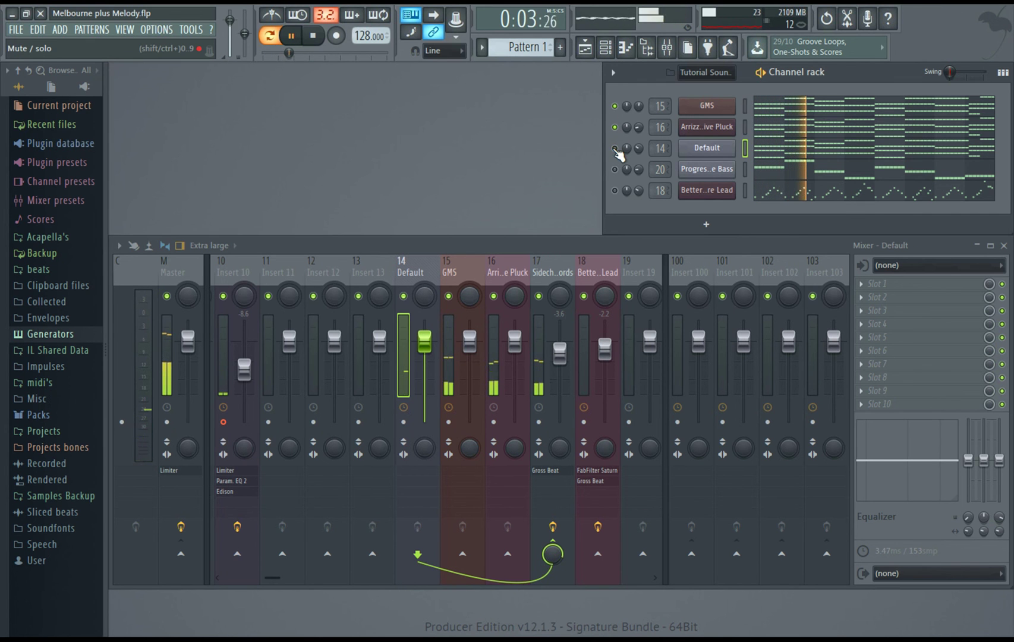
left_click(315, 40)
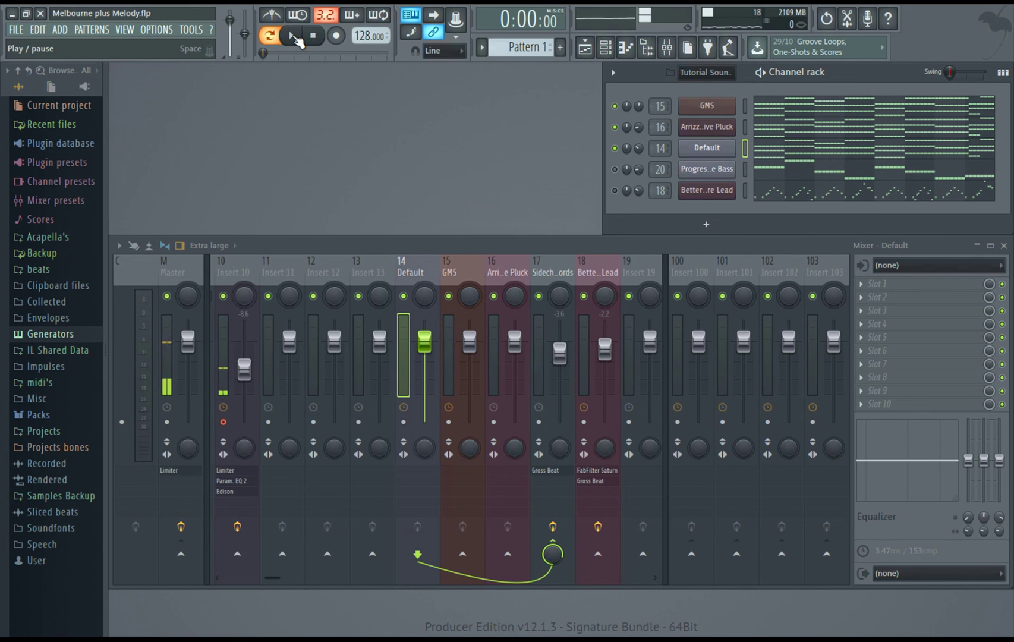
left_click(295, 38)
Step: Play the pattern while muting and unmuting the Default channel, then stop
left_click(293, 36)
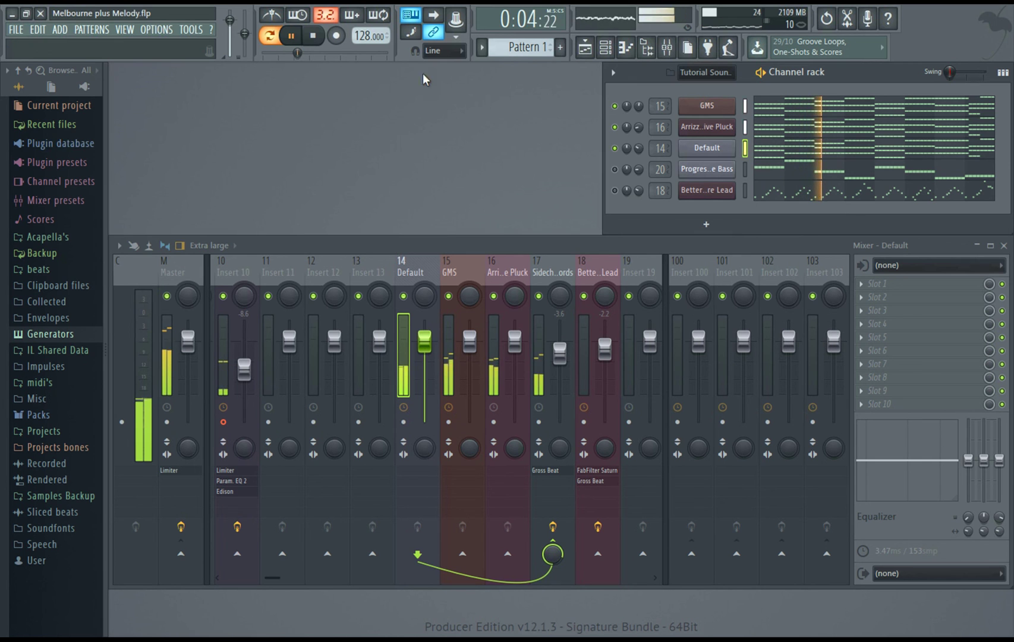
left_click(614, 148)
left_click(615, 149)
left_click(320, 37)
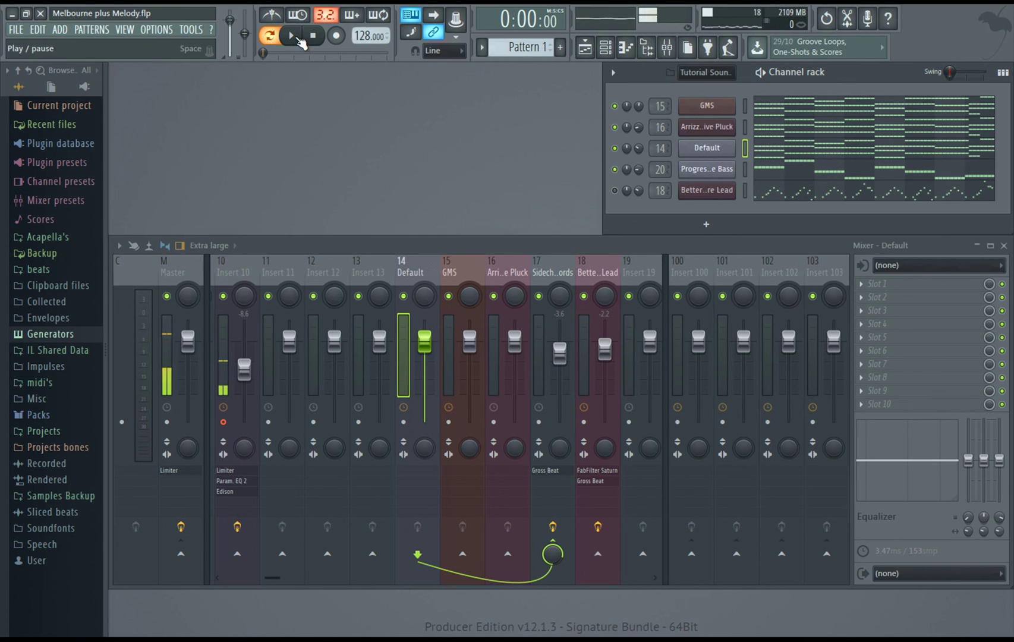
Step: Replay the pattern with the lead channel unmuted, then stop playback
left_click(293, 36)
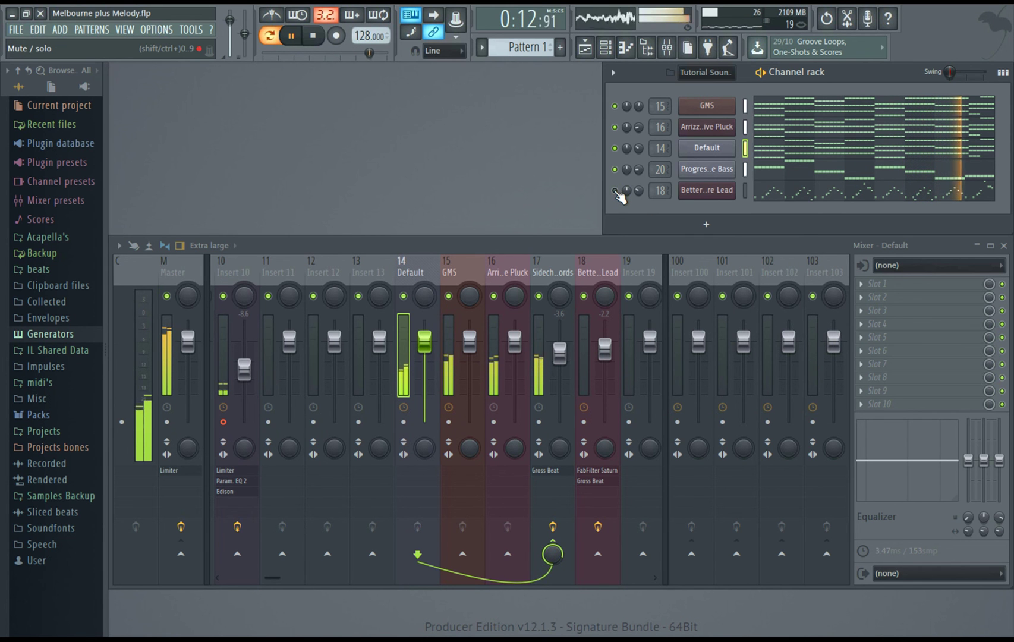
left_click(614, 190)
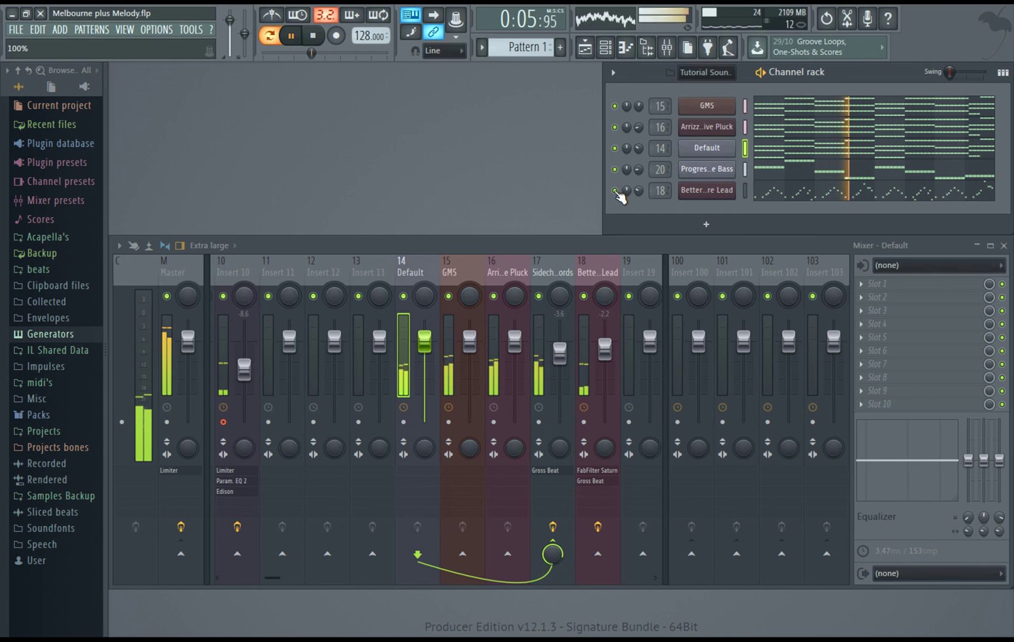
left_click(315, 35)
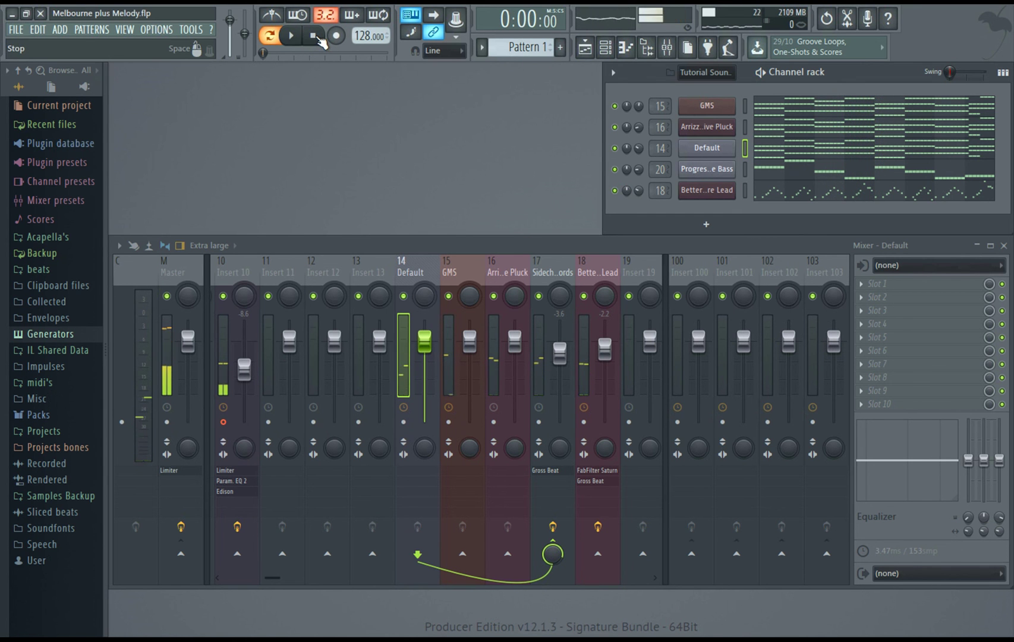